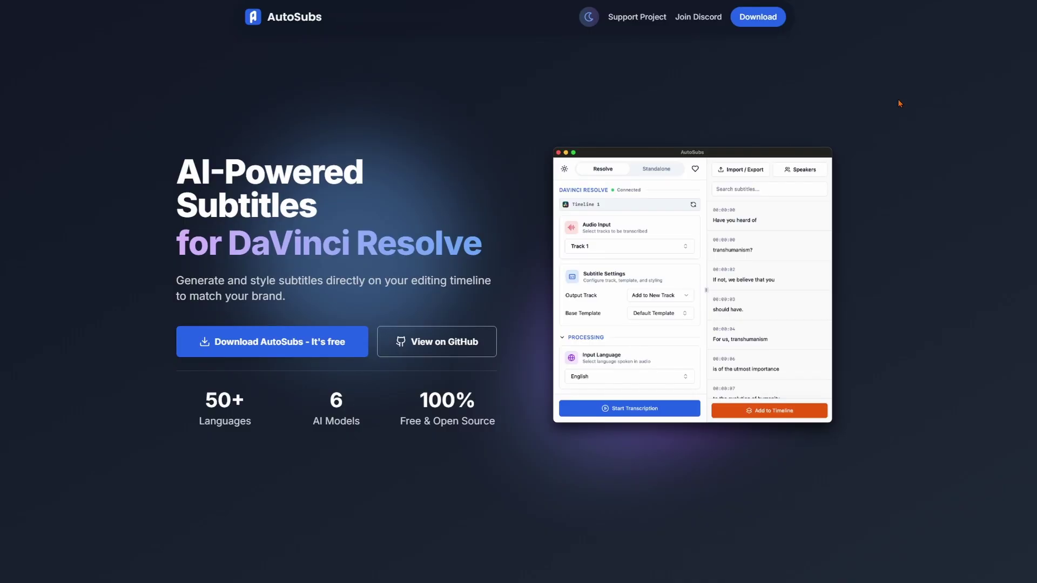
- Show the Model Selection step on the AutoSubs site and preview three Whisper model cards
scroll(955, 323, down, 6)
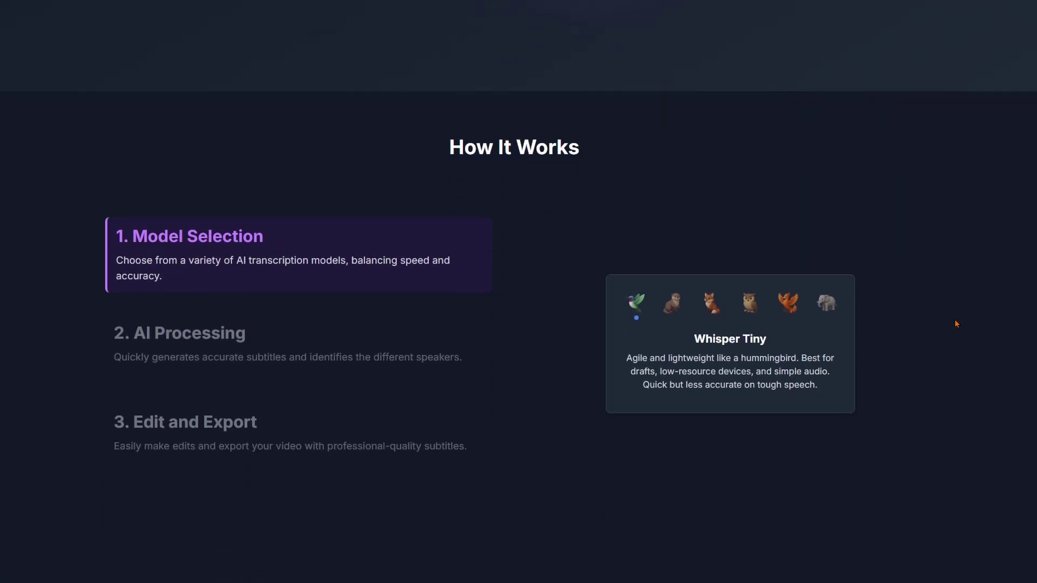
scroll(956, 324, down, 1)
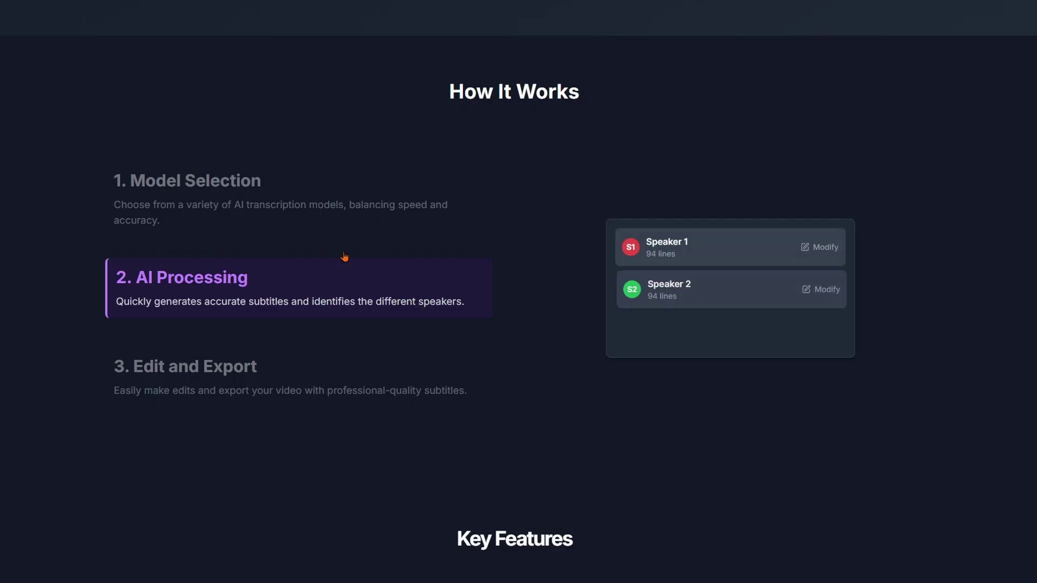
click(208, 196)
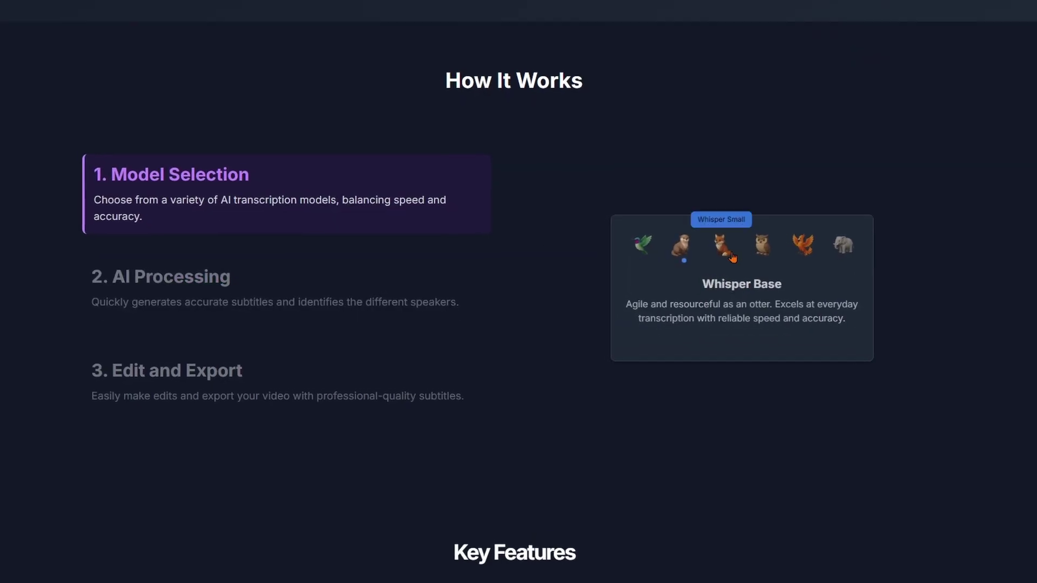
click(726, 245)
click(769, 245)
click(810, 244)
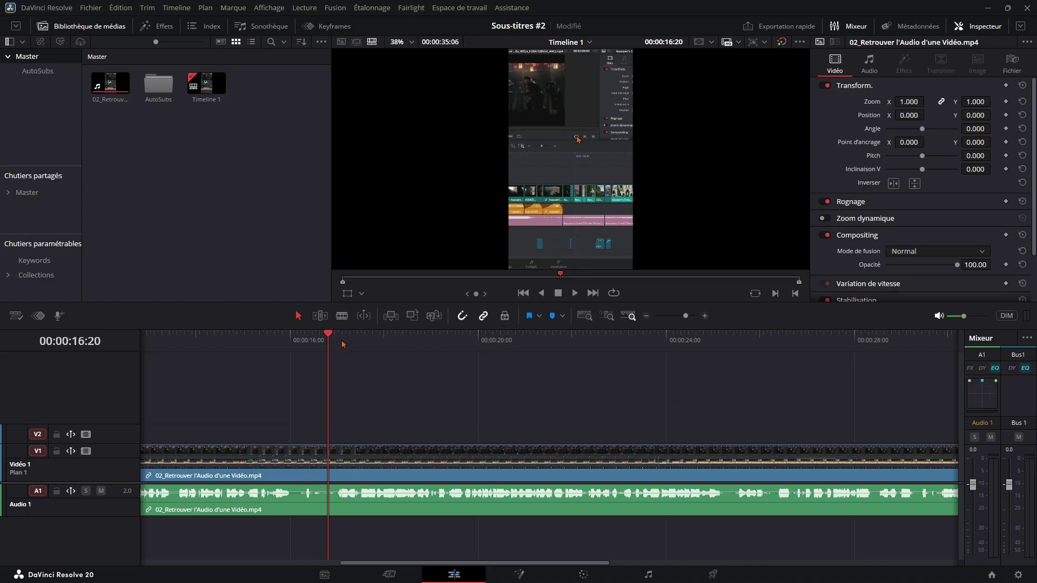
- Place a Text+ title on track V2 and set its font to MV Boli
click(164, 31)
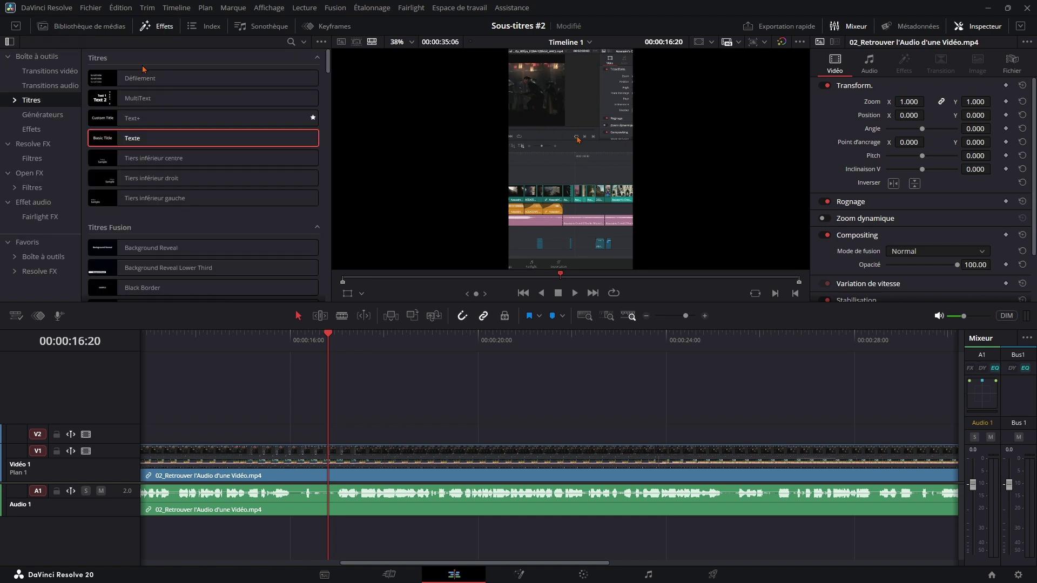
mouse_move(132, 127)
mouse_down()
mouse_move(397, 435)
mouse_move(331, 459)
mouse_up()
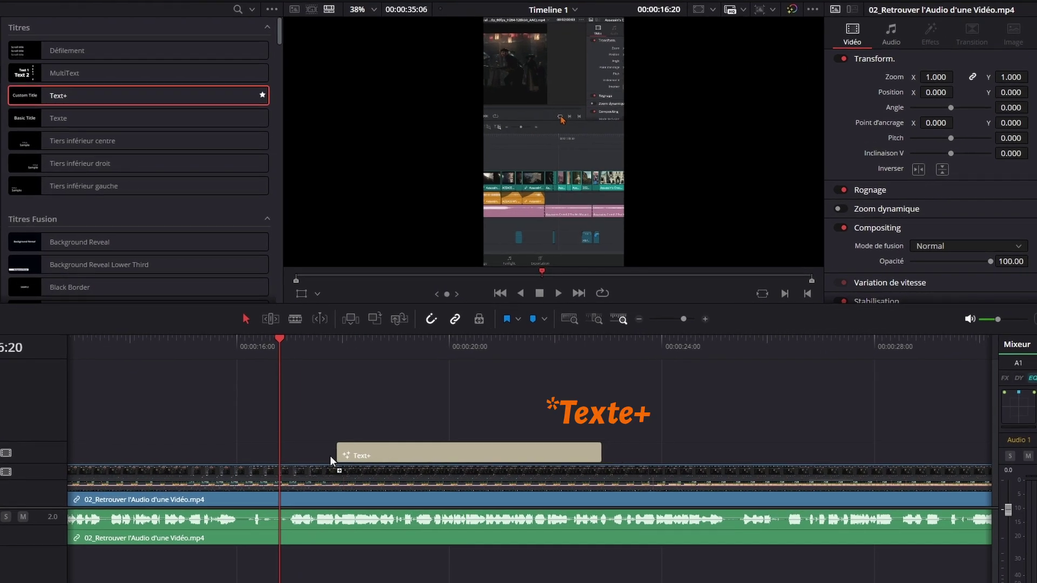
click(429, 350)
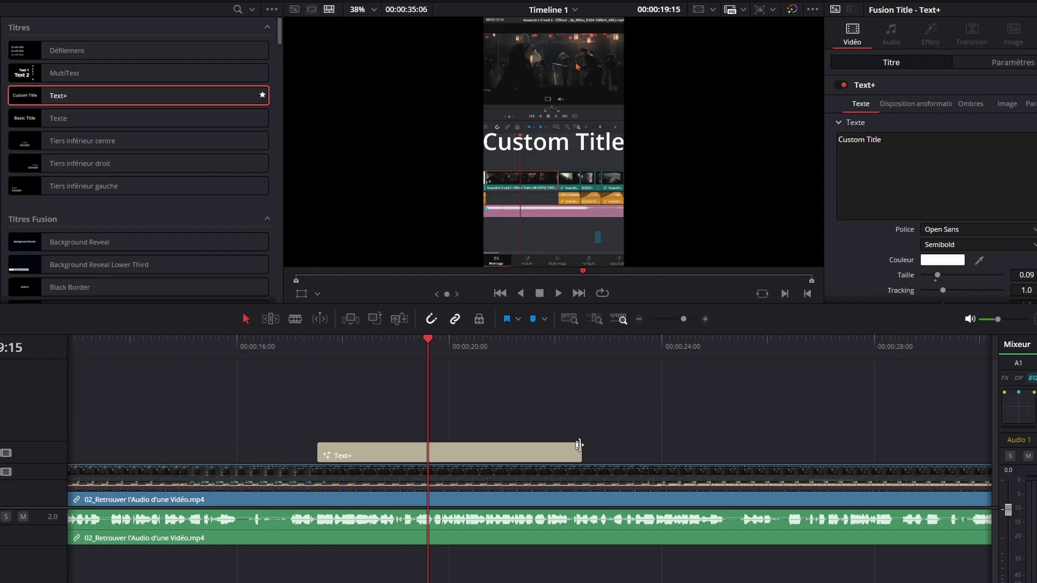
scroll(969, 214, down, 1)
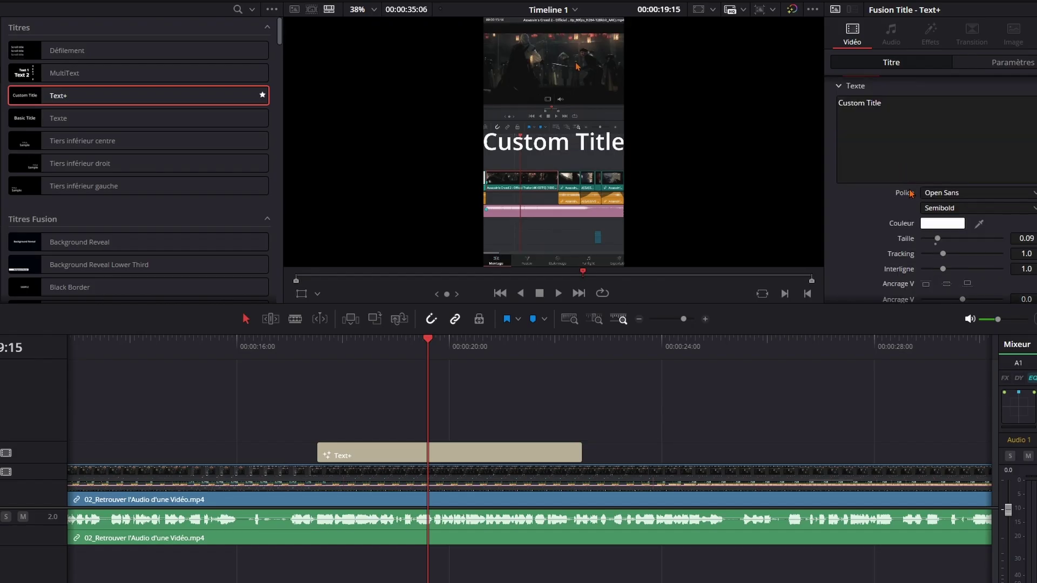
click(967, 193)
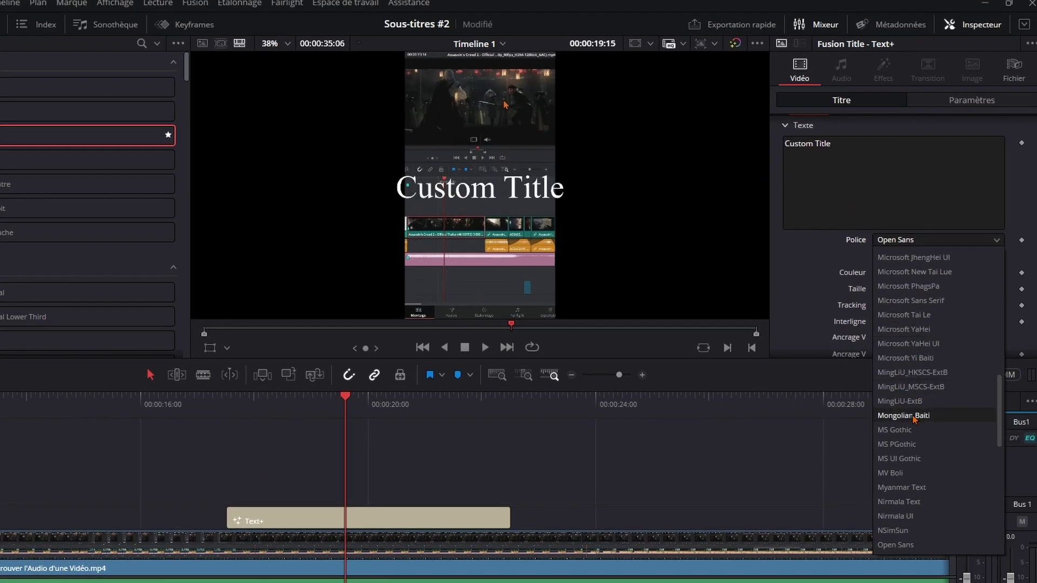
click(891, 473)
- Make the title text yellow and move it down near the frame bottom
scroll(919, 378, down, 2)
click(896, 194)
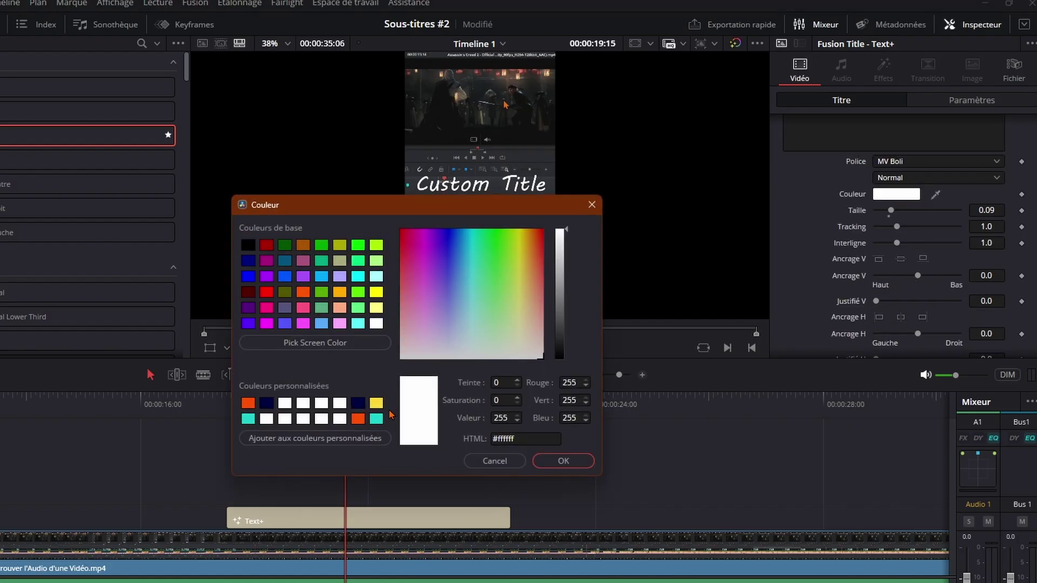
click(377, 403)
click(564, 466)
drag(986, 198, 951, 198)
click(809, 145)
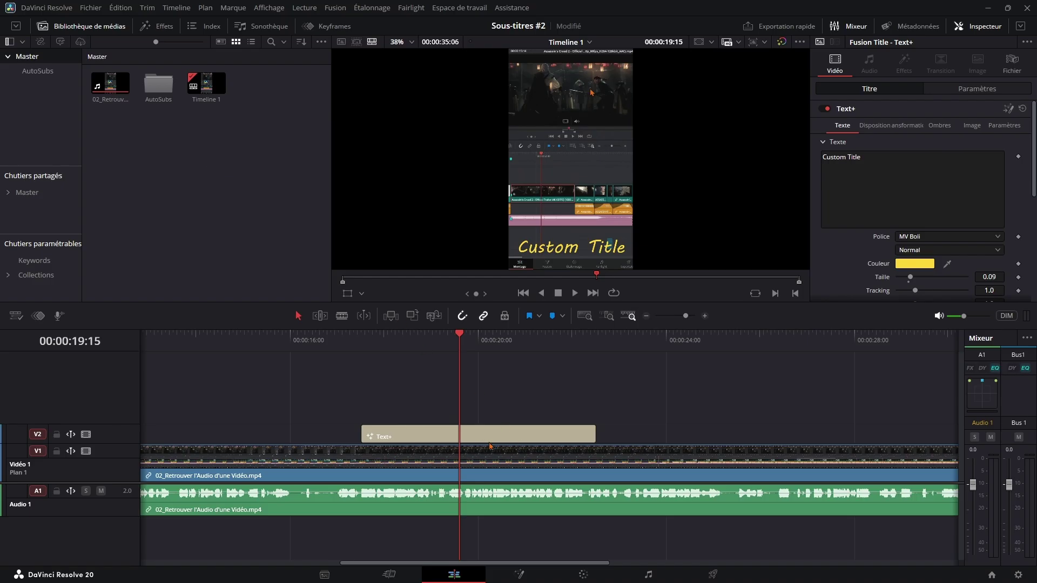
- Save the styled Text+ title into the media pool and delete it from V2
drag(489, 442, 184, 158)
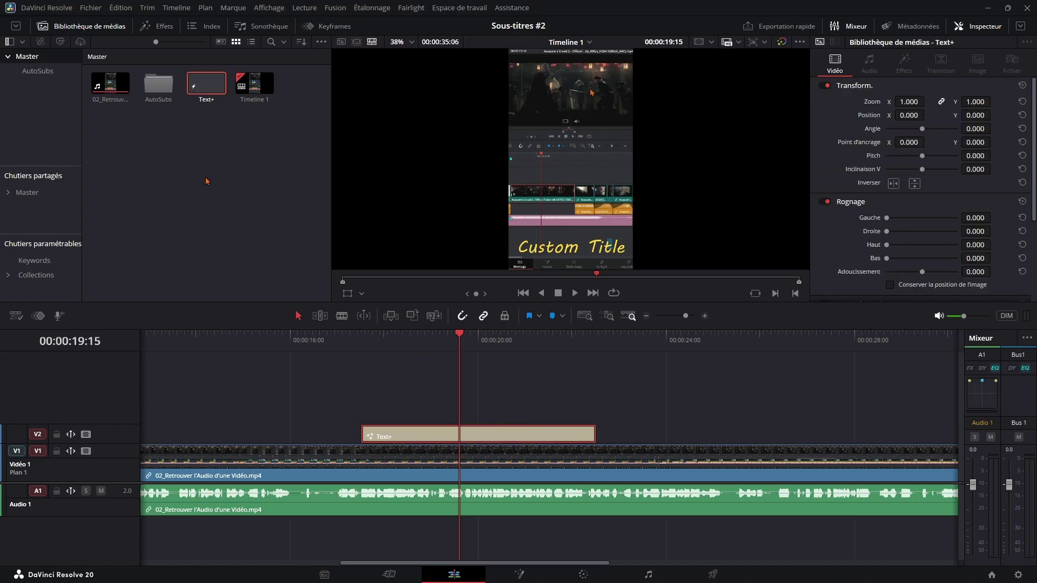
click(491, 438)
key(Delete)
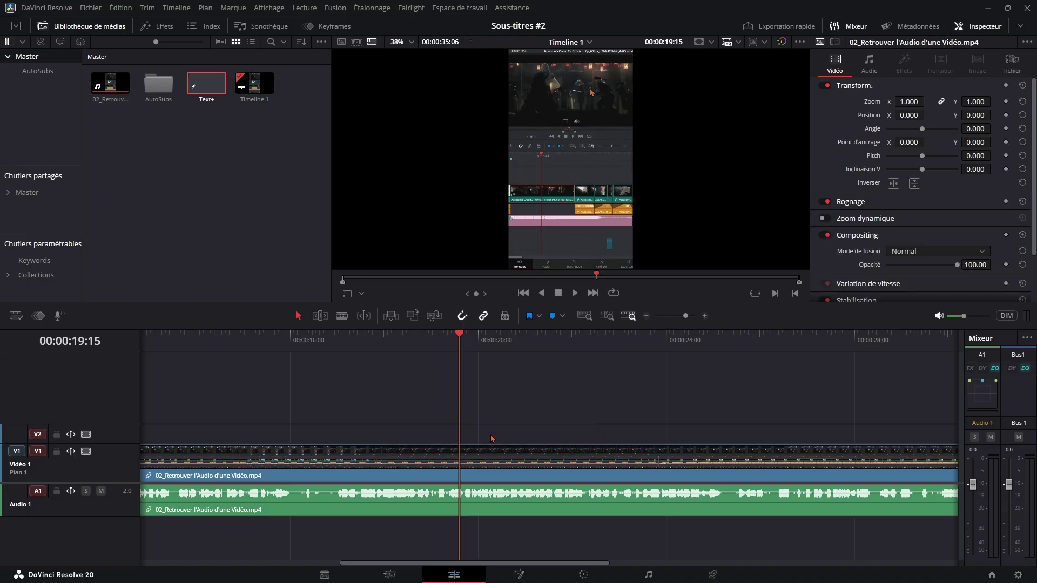
- Mark an In point at 16:22 and an Out point at 25:08
click(331, 344)
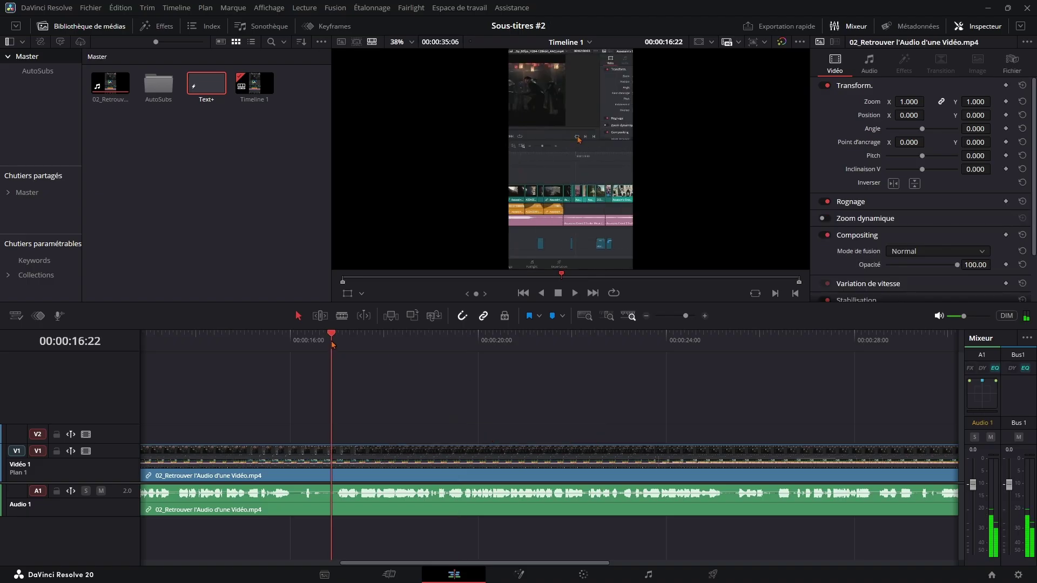
key(i)
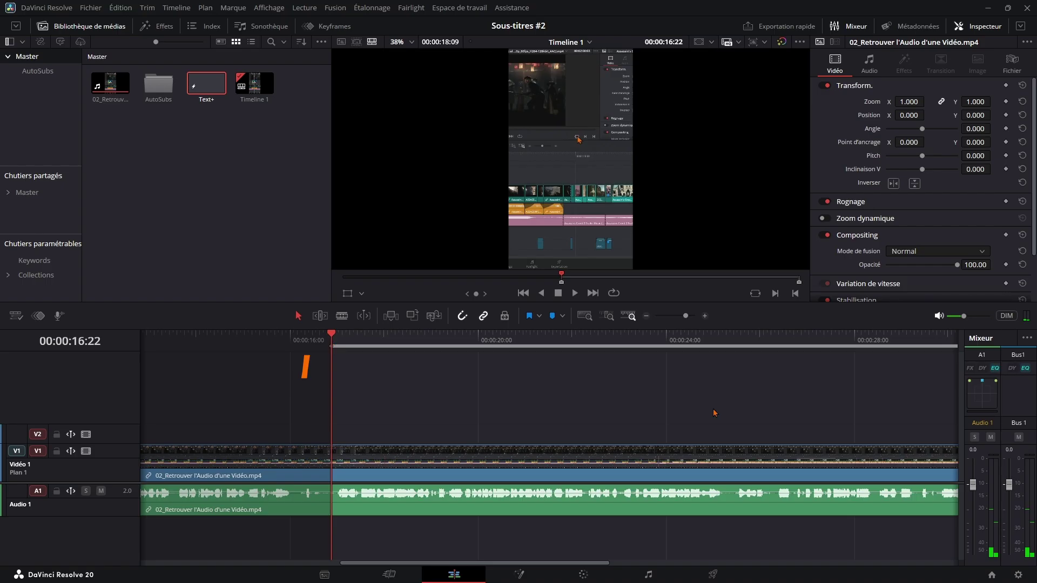
drag(735, 347, 728, 340)
key(o)
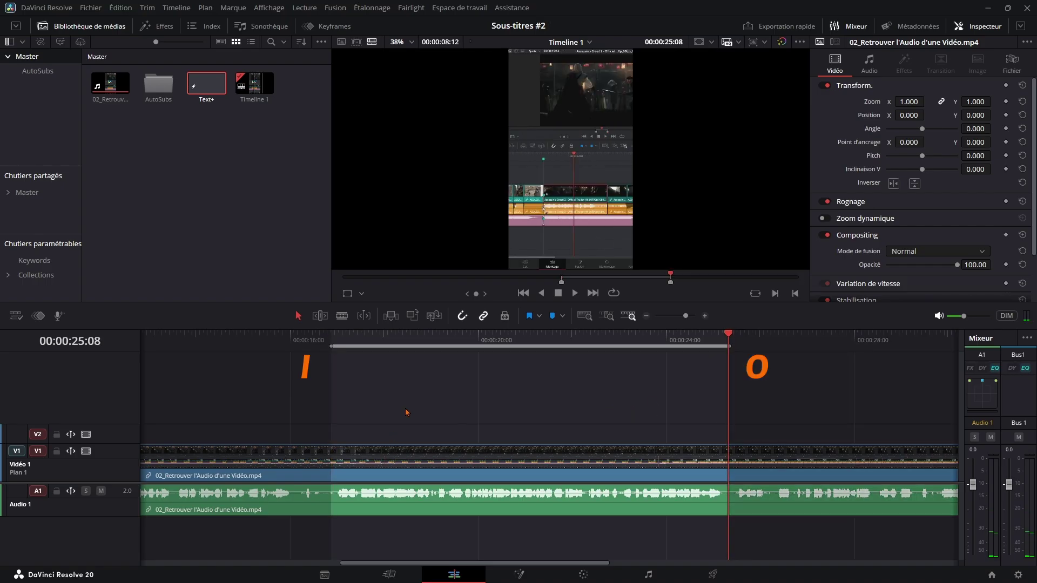
click(458, 9)
- Launch the AutoSubs script and confirm Track 1 as the audio input
mouse_move(556, 296)
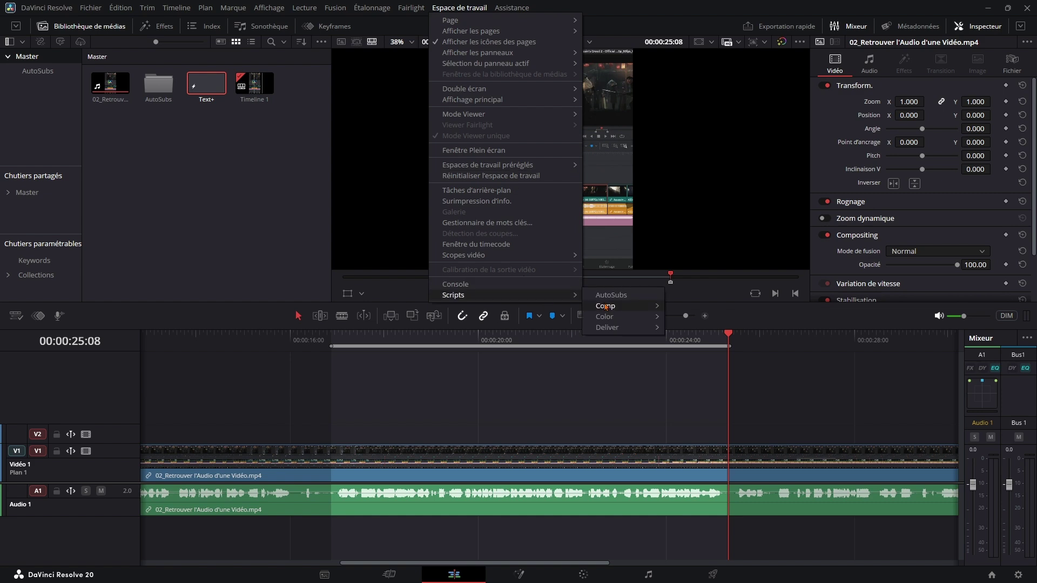
click(621, 301)
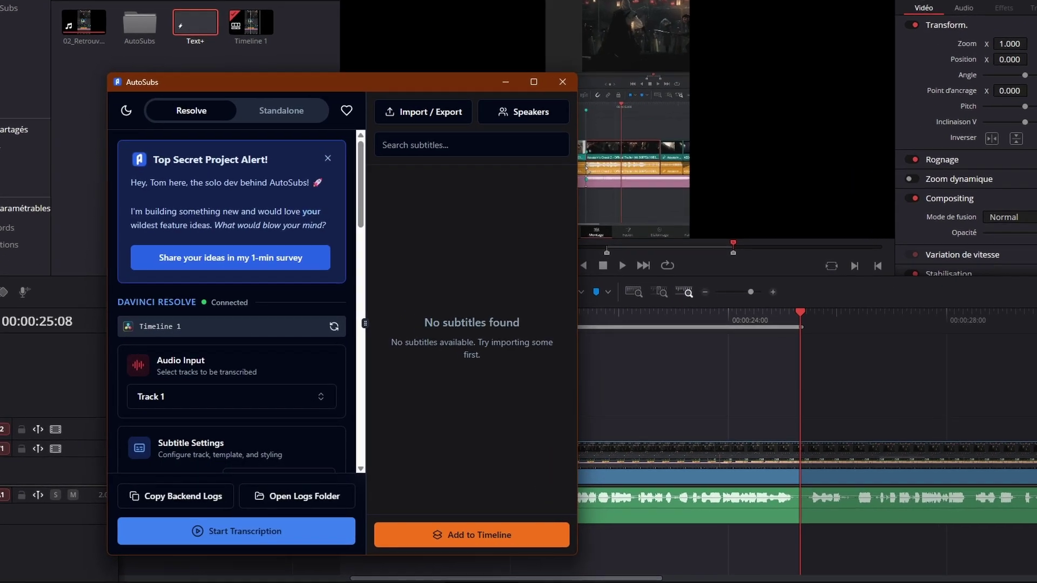
scroll(165, 288, down, 2)
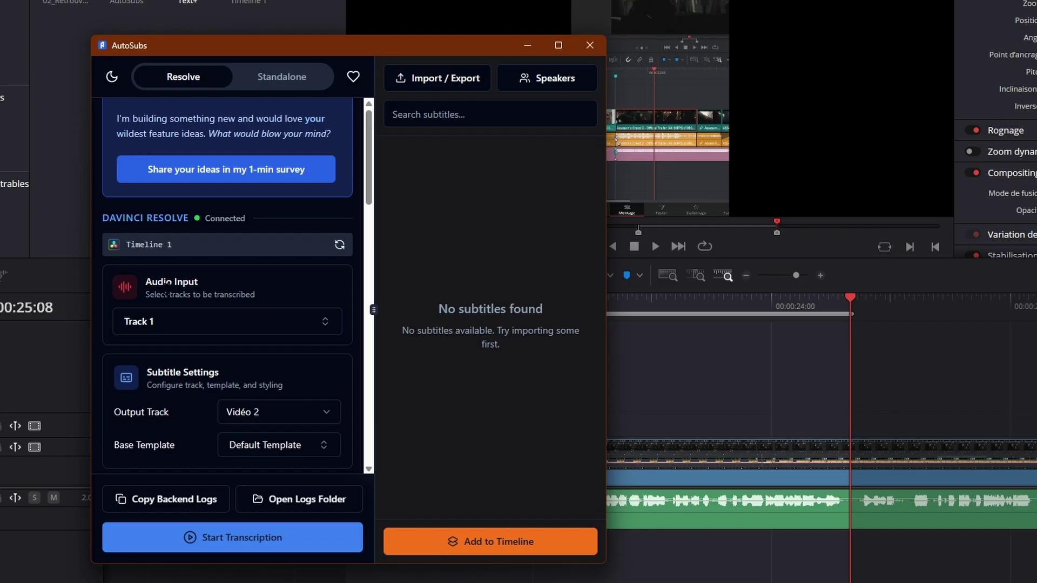
click(279, 323)
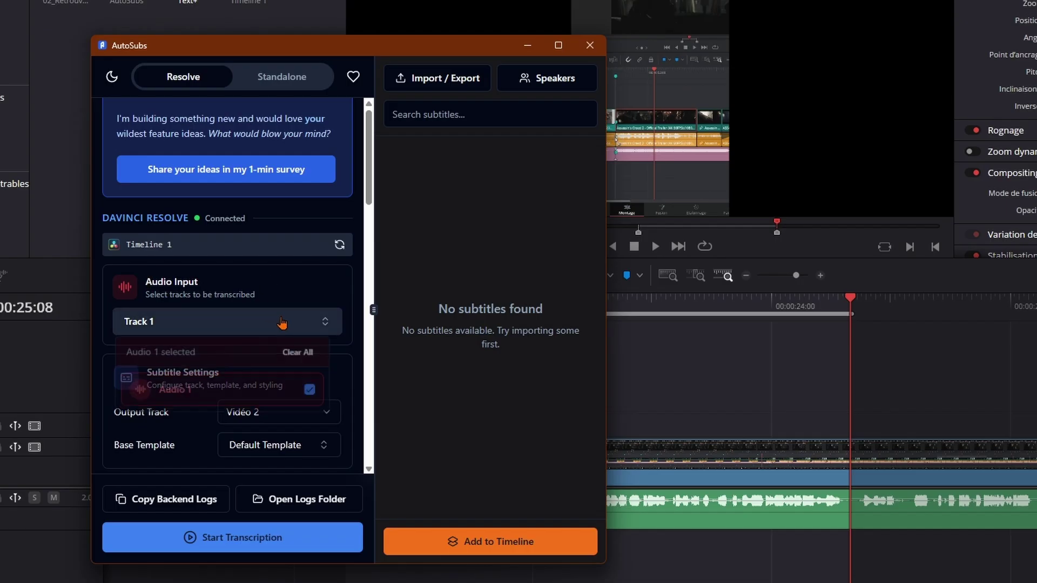
click(312, 294)
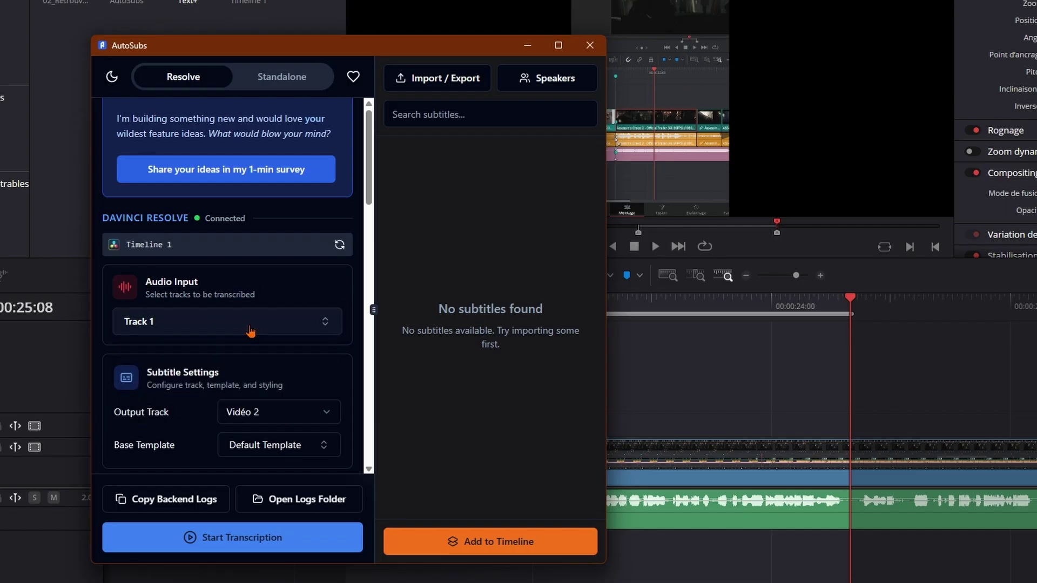
- Keep Vidéo 2 as the output track and set the base template to Text+
scroll(277, 294, down, 4)
click(264, 283)
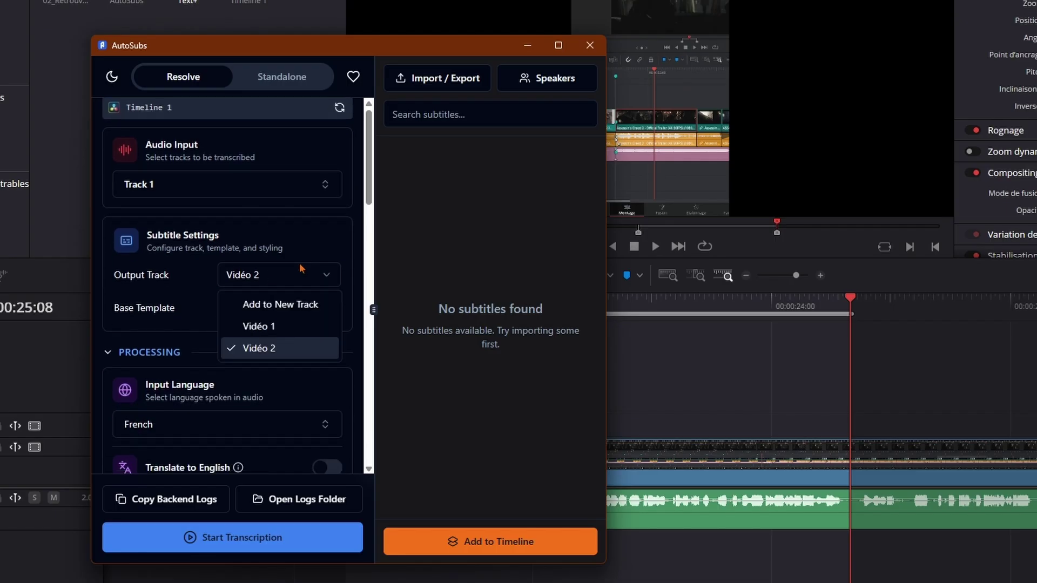
click(270, 349)
click(272, 317)
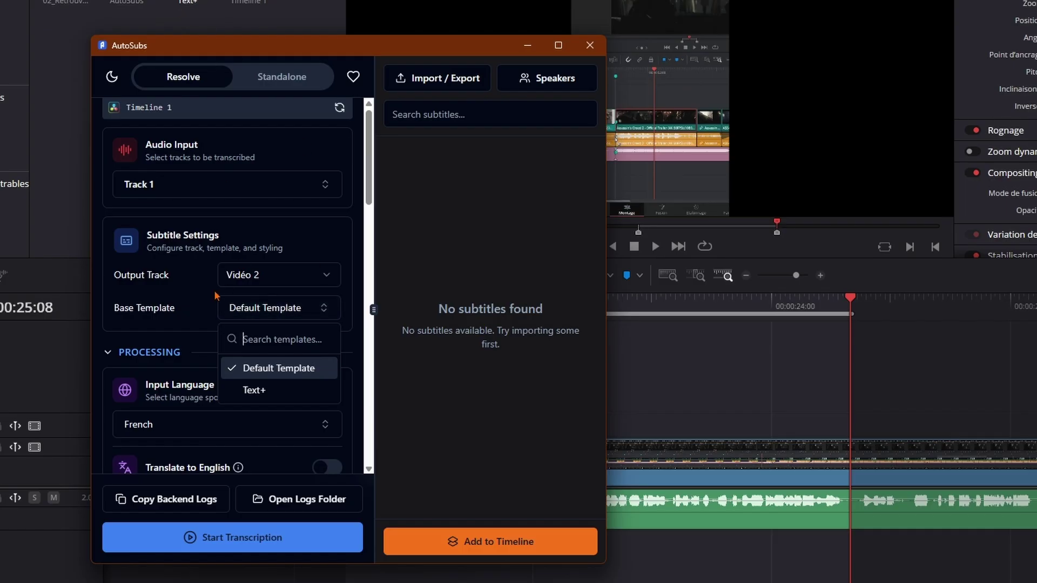
click(268, 392)
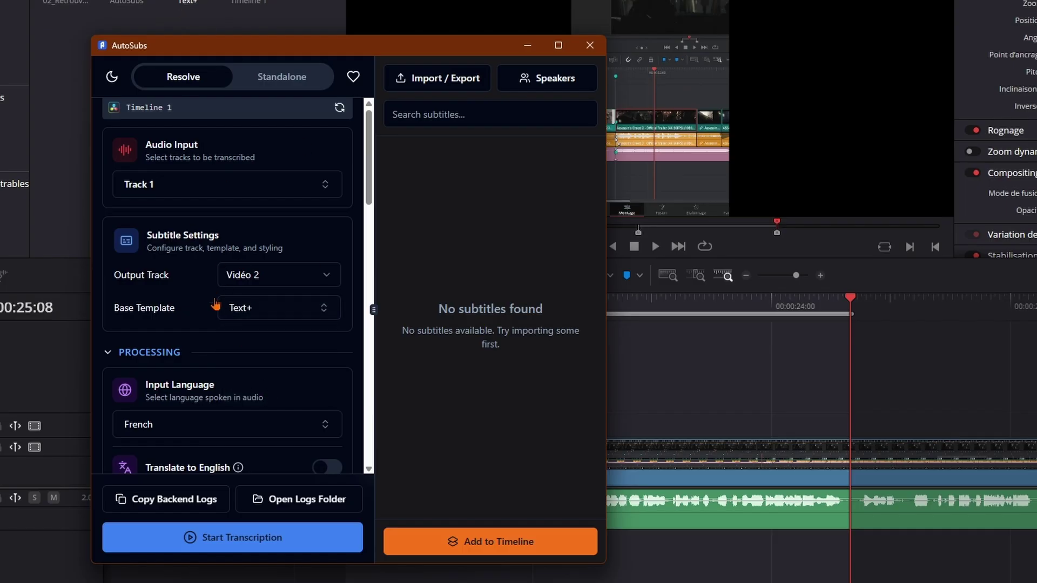
scroll(279, 242, down, 3)
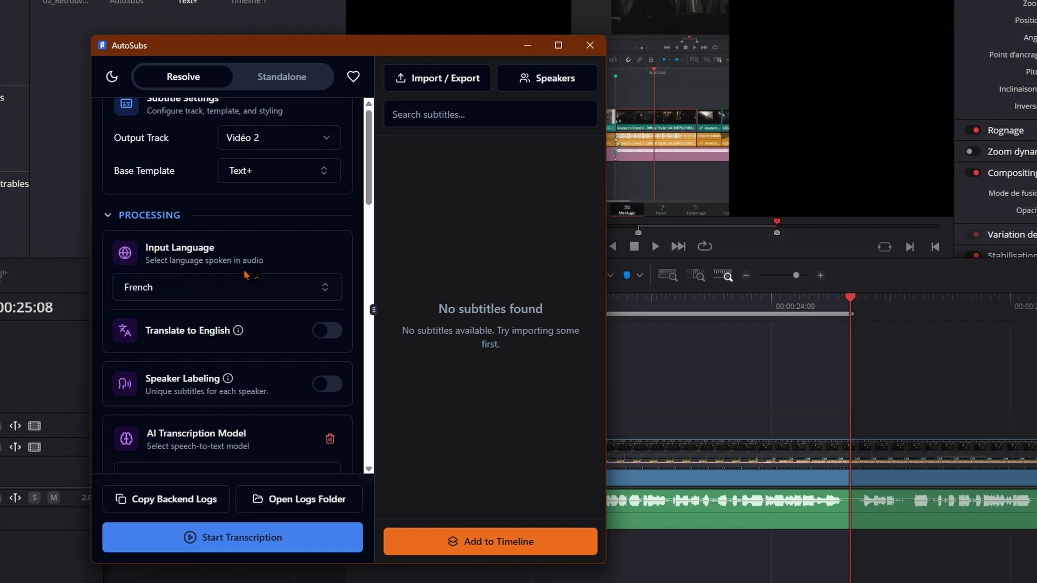
- Keep Large (Turbo) as the transcription model
scroll(254, 214, down, 1)
scroll(254, 214, down, 1)
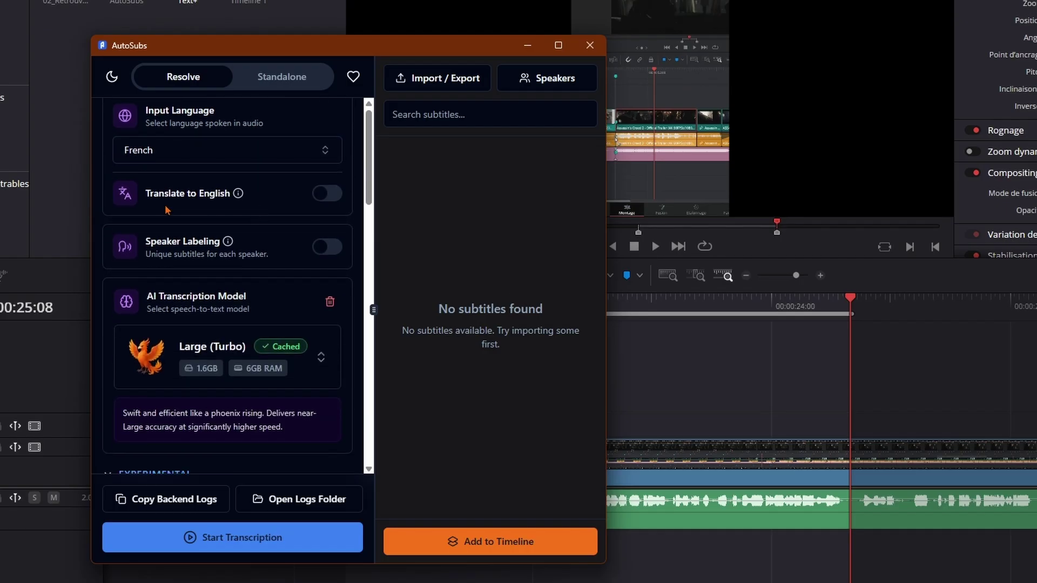
click(235, 371)
scroll(219, 238, down, 3)
scroll(213, 258, up, 3)
scroll(231, 231, down, 3)
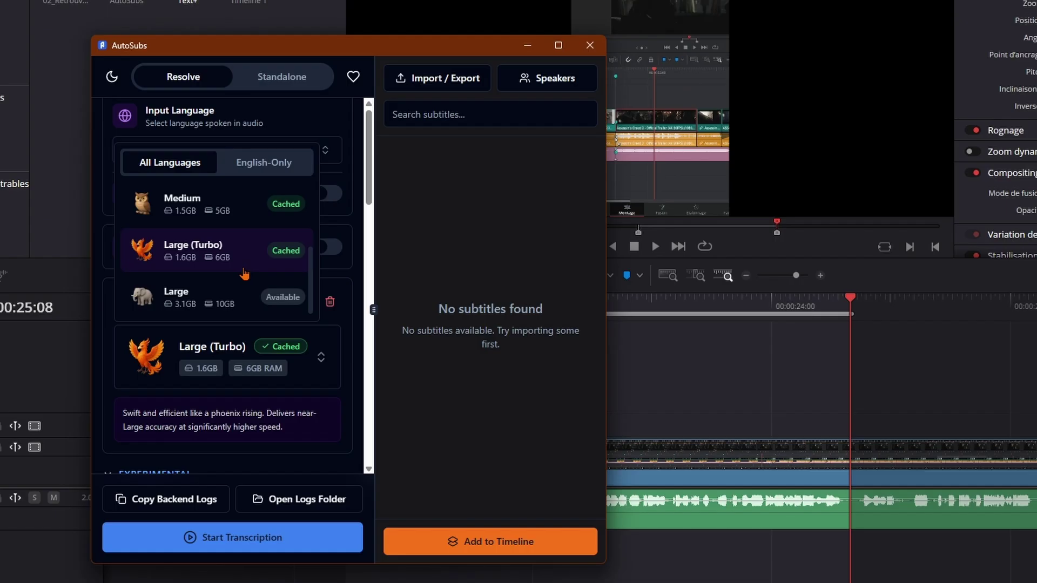
scroll(245, 275, down, 1)
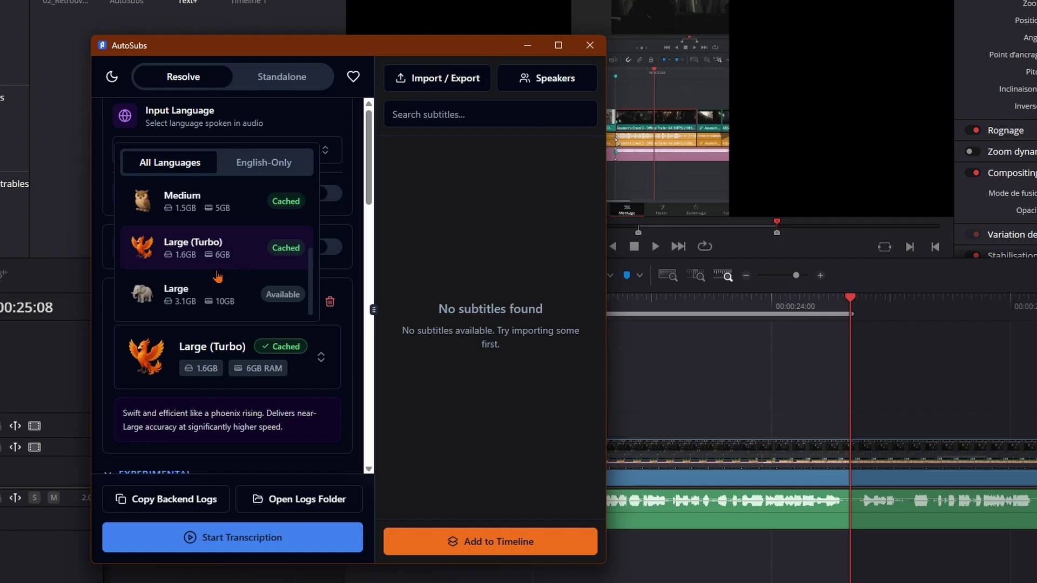
click(250, 253)
- Check the subtitle line rules: 1 line, 16 characters, split on punctuation
scroll(296, 312, down, 3)
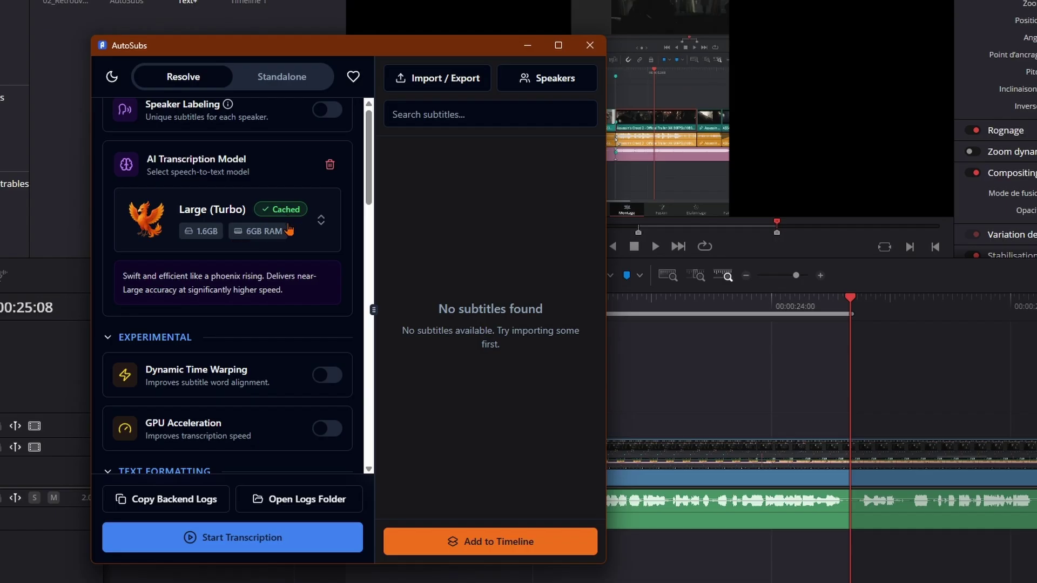
scroll(295, 277, down, 1)
scroll(243, 259, down, 1)
scroll(227, 314, down, 1)
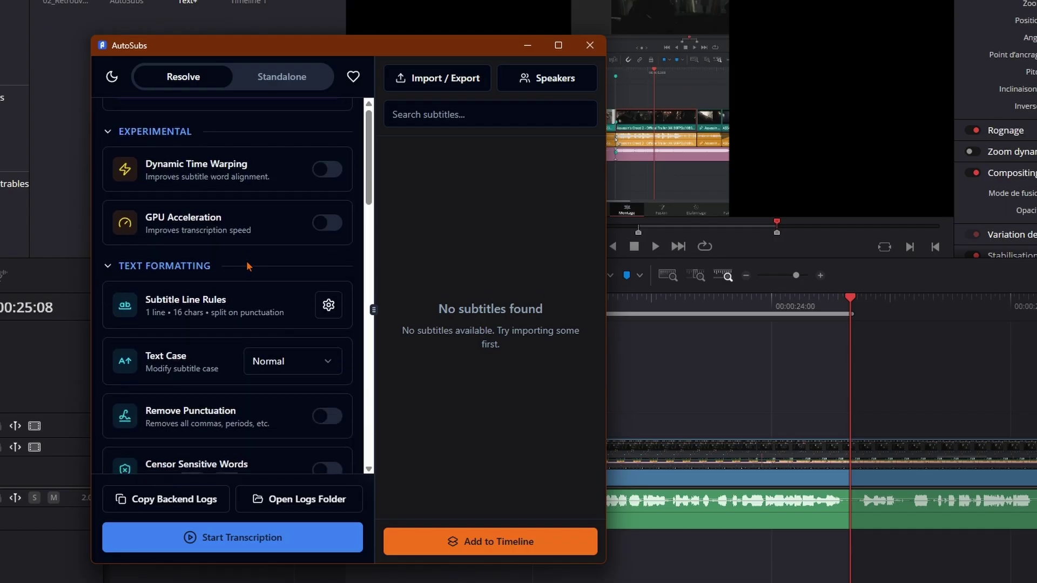
scroll(169, 244, down, 2)
click(328, 236)
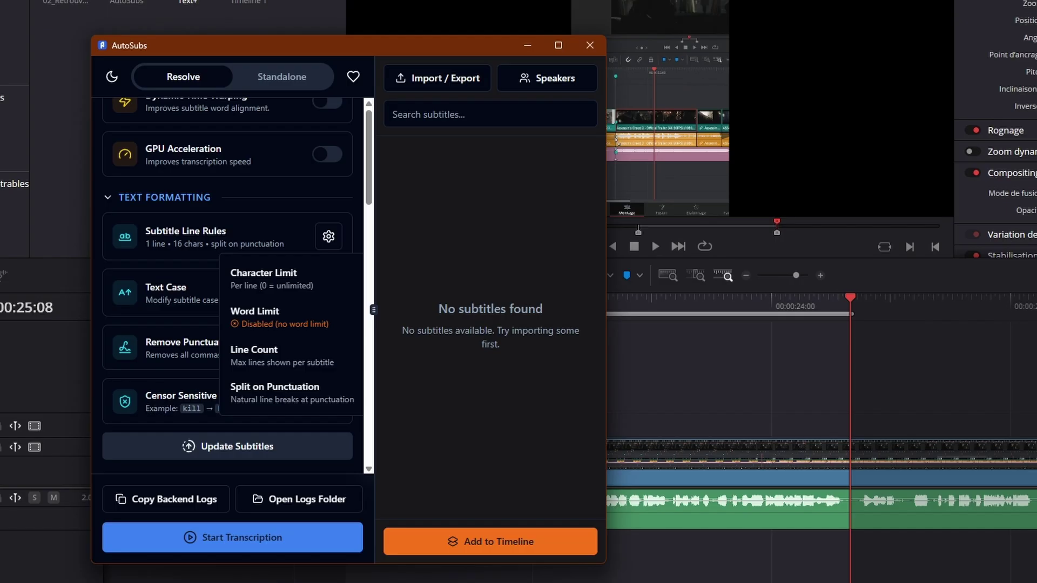
click(318, 191)
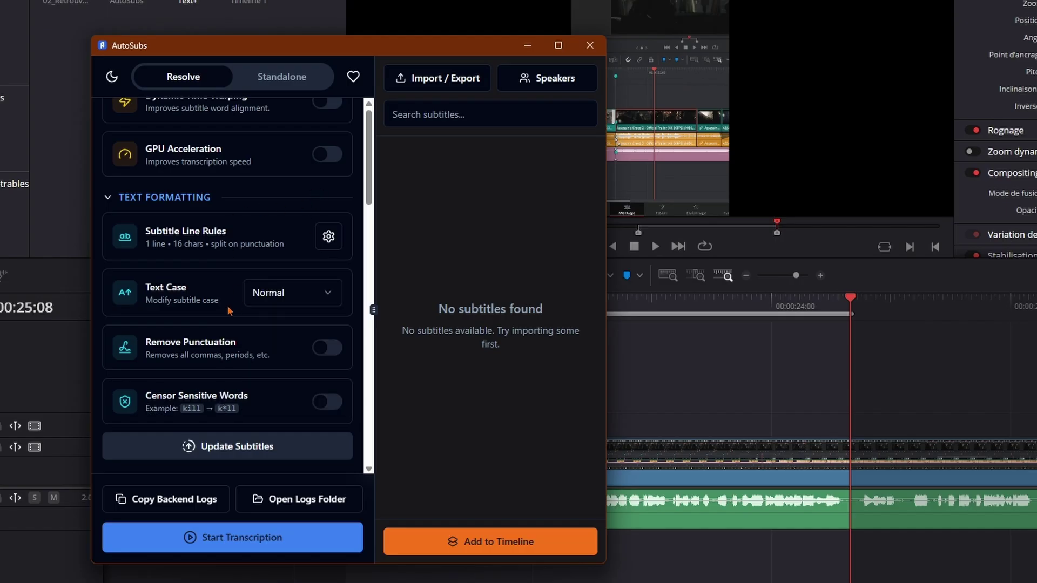
scroll(228, 308, down, 2)
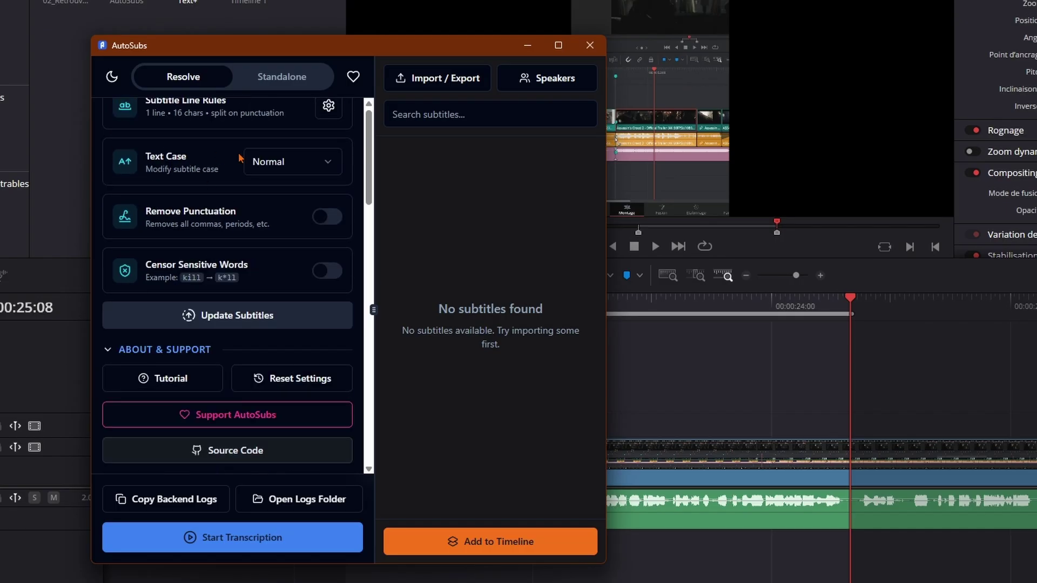
- Transcribe the timeline audio and add the subtitles as Text+ clips on V3
click(254, 541)
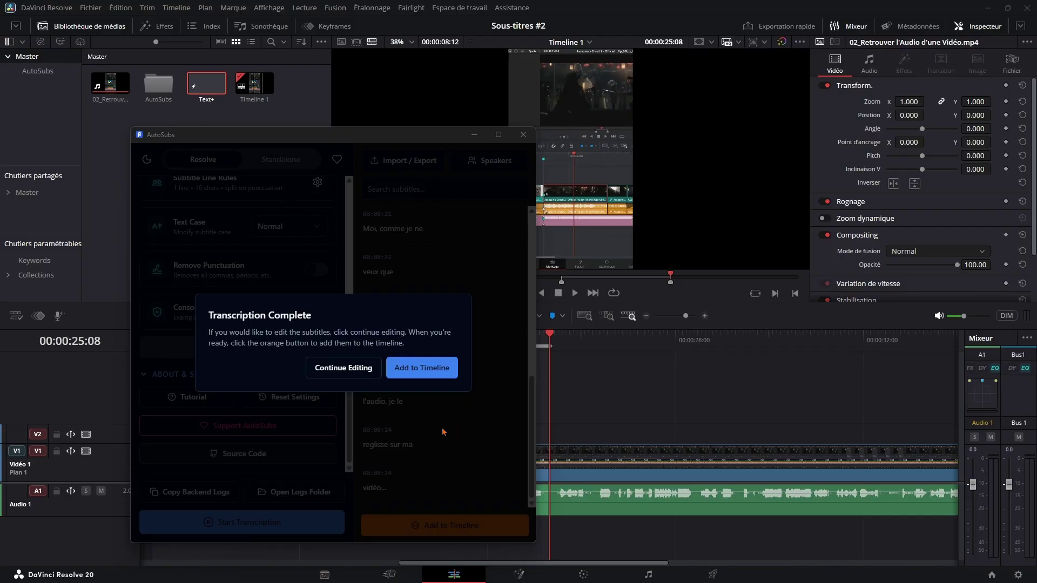
click(419, 372)
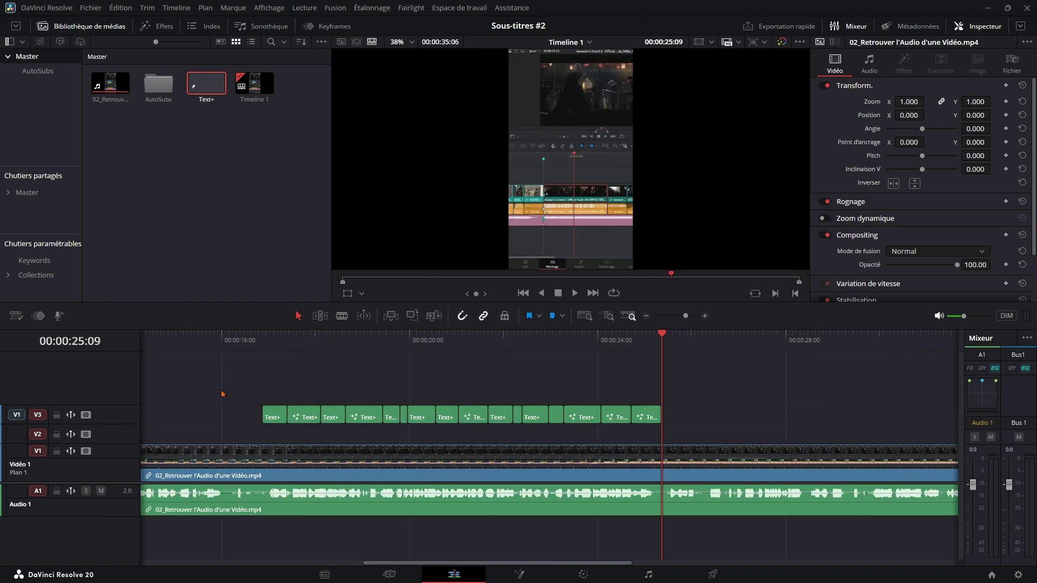
drag(501, 435, 680, 438)
click(408, 367)
click(289, 338)
key(space)
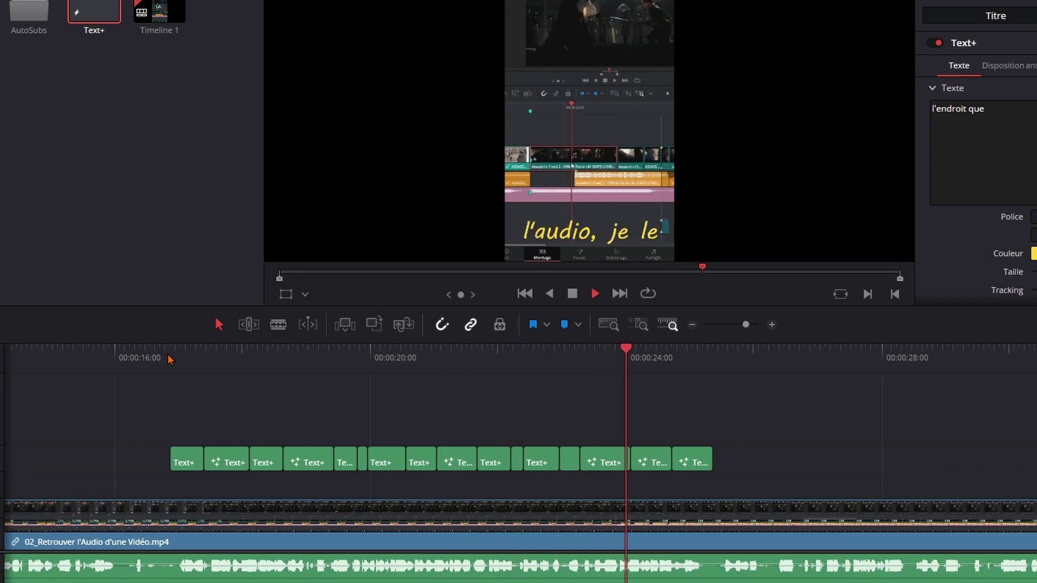
key(space)
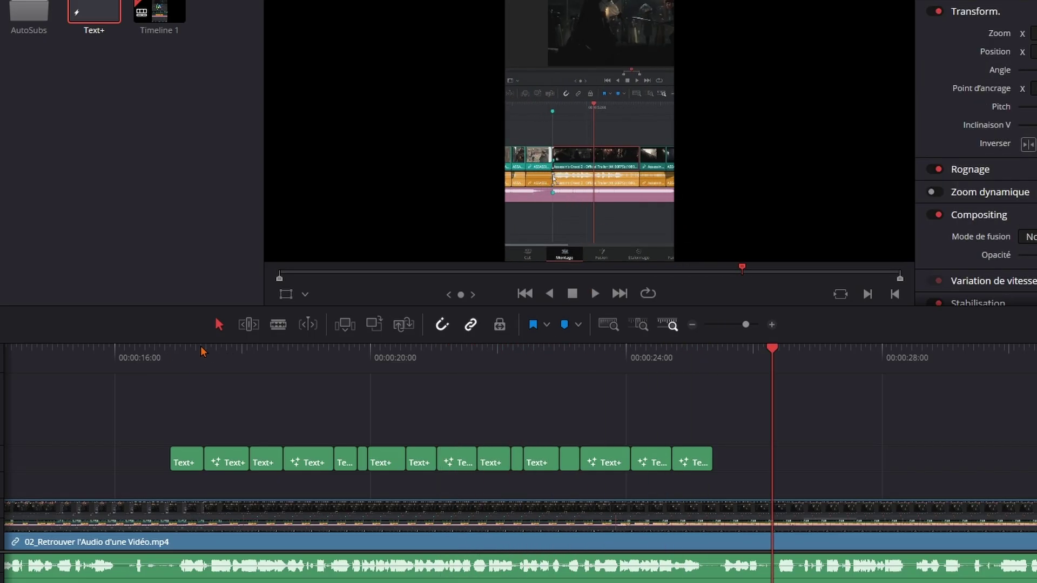
click(188, 369)
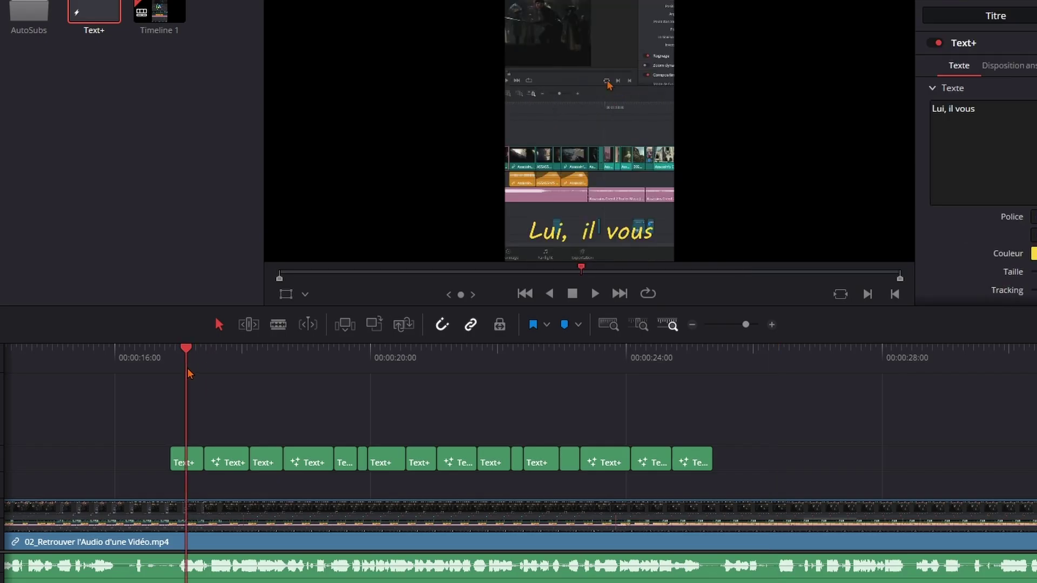
click(227, 360)
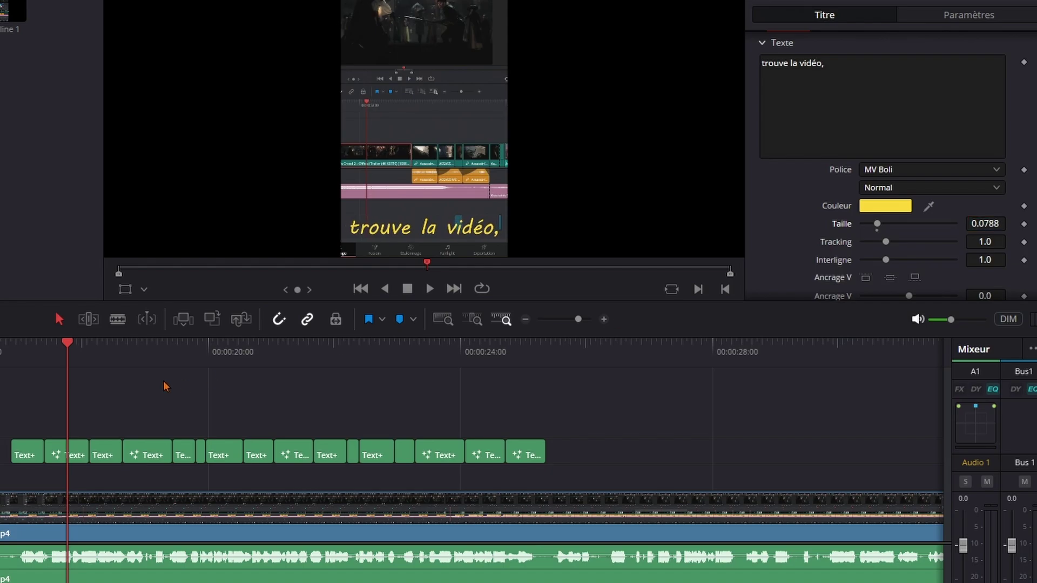
- Reduce the text size of the overflowing 'vous avez coupé.' subtitle
click(103, 349)
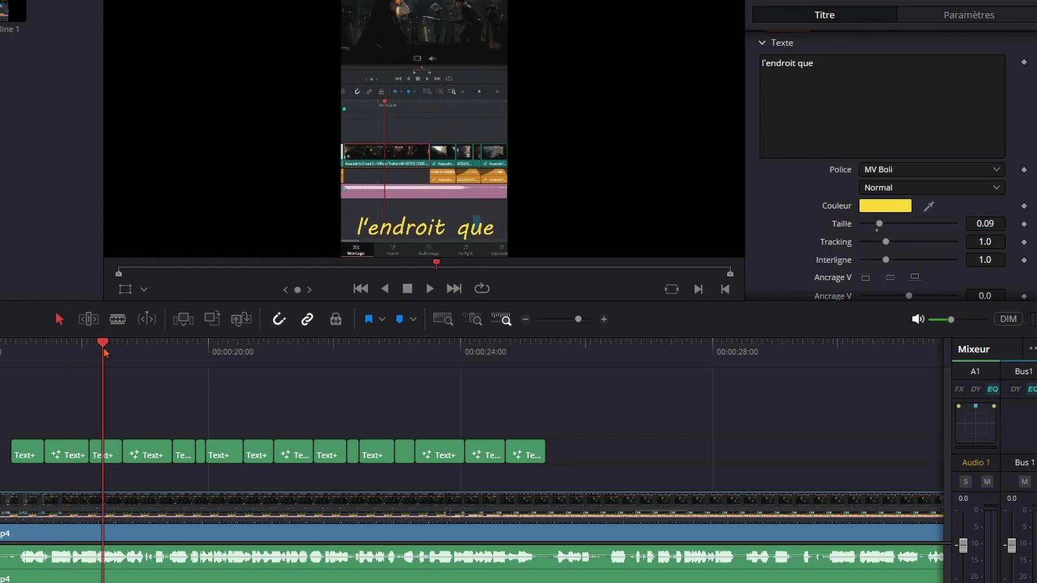
click(136, 350)
drag(986, 227, 172, 365)
key(Down)
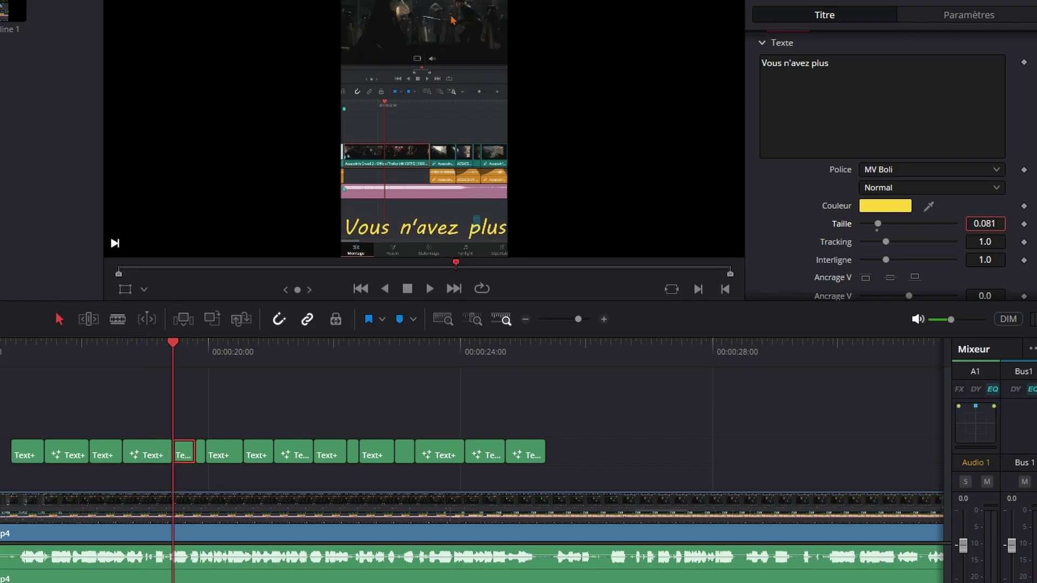
- Shrink the 'Moi, comme je ne' caption and return the playhead to the start
click(197, 354)
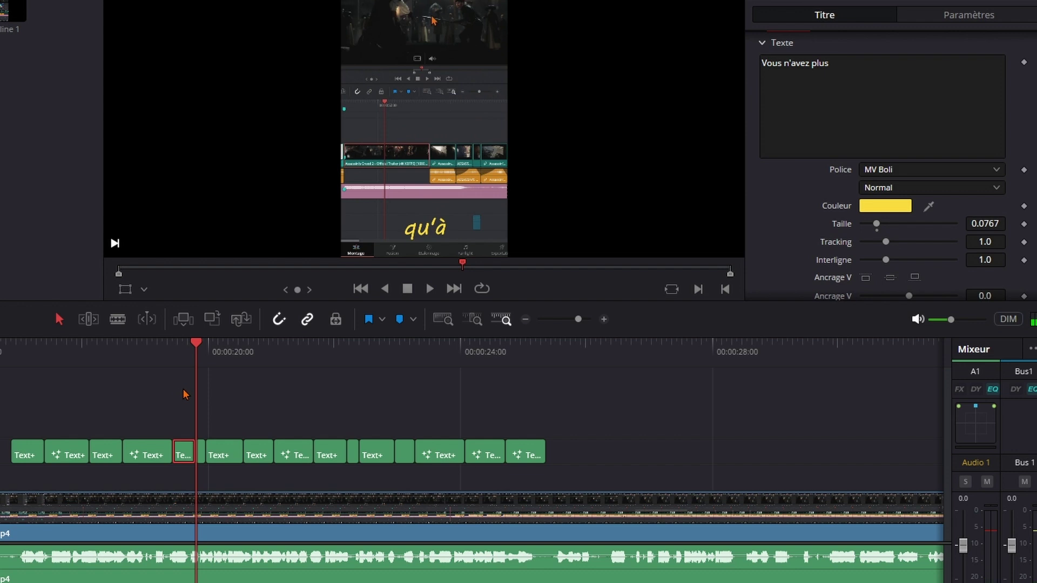
click(174, 352)
key(space)
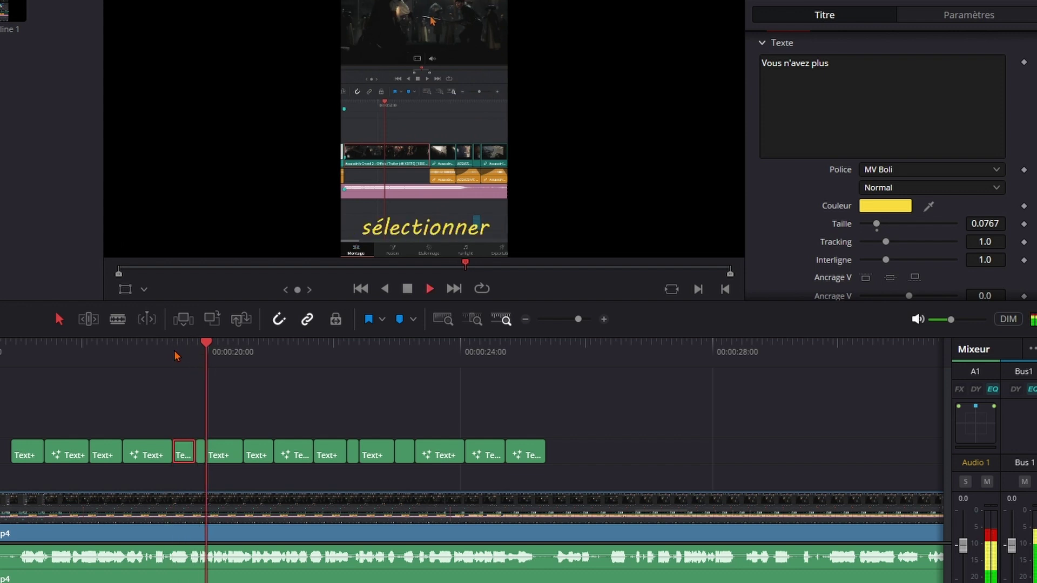
key(Down)
drag(985, 223, 588, 395)
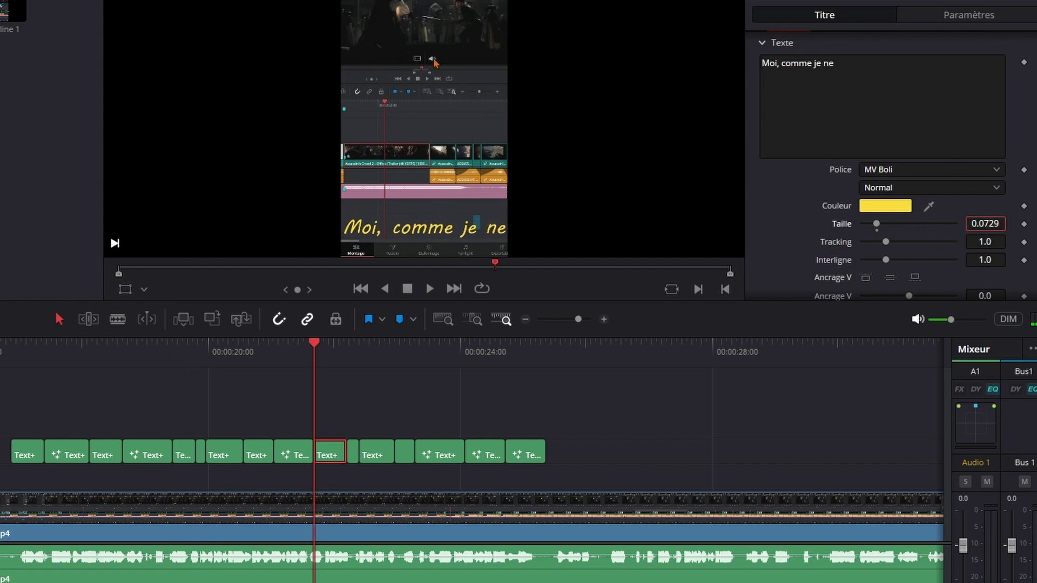
click(521, 351)
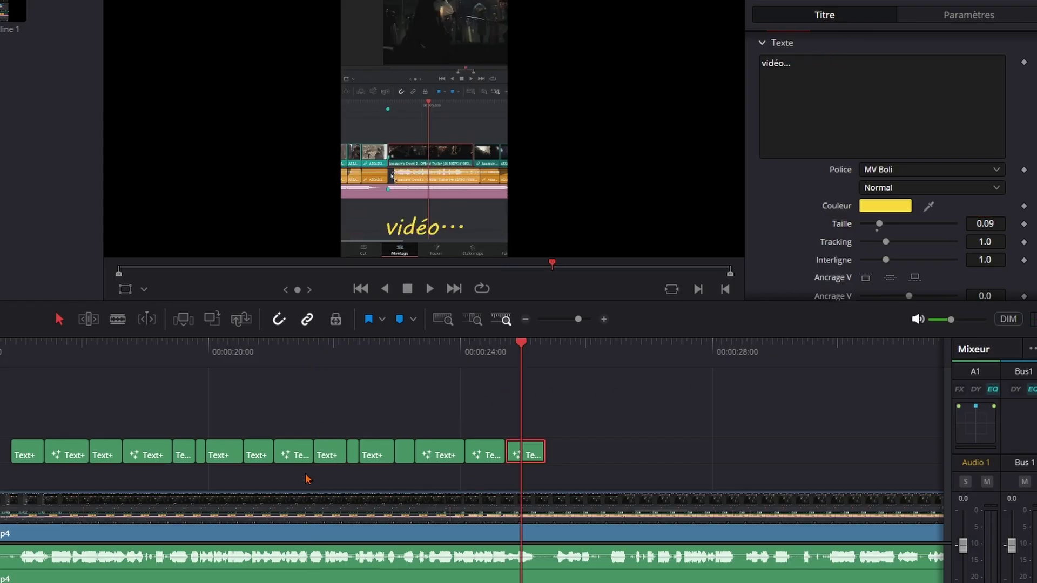
mouse_move(46, 349)
mouse_down()
mouse_move(15, 347)
mouse_move(482, 351)
mouse_up()
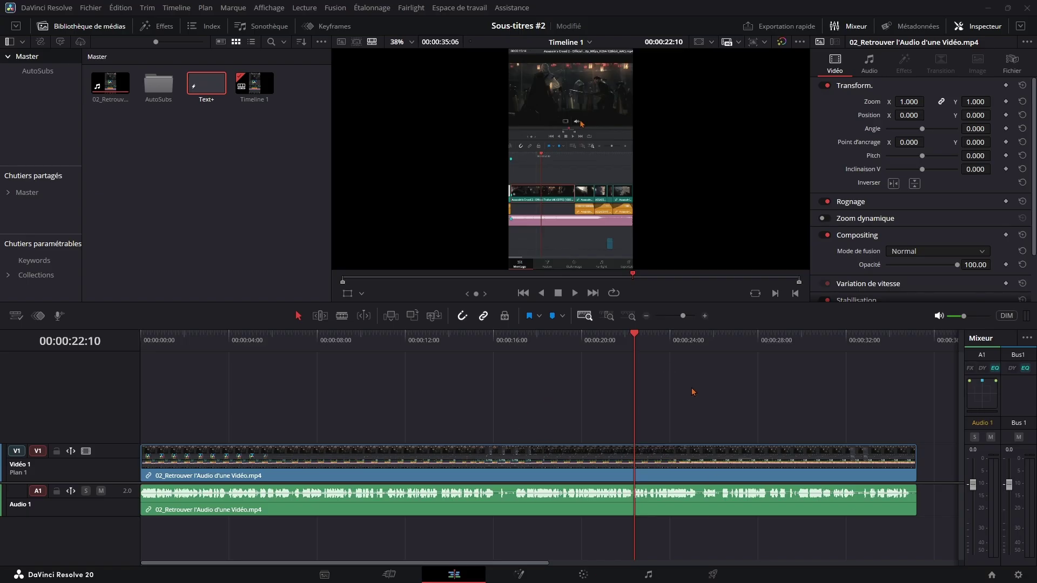
- Open the Deliver page to export the timeline
click(710, 578)
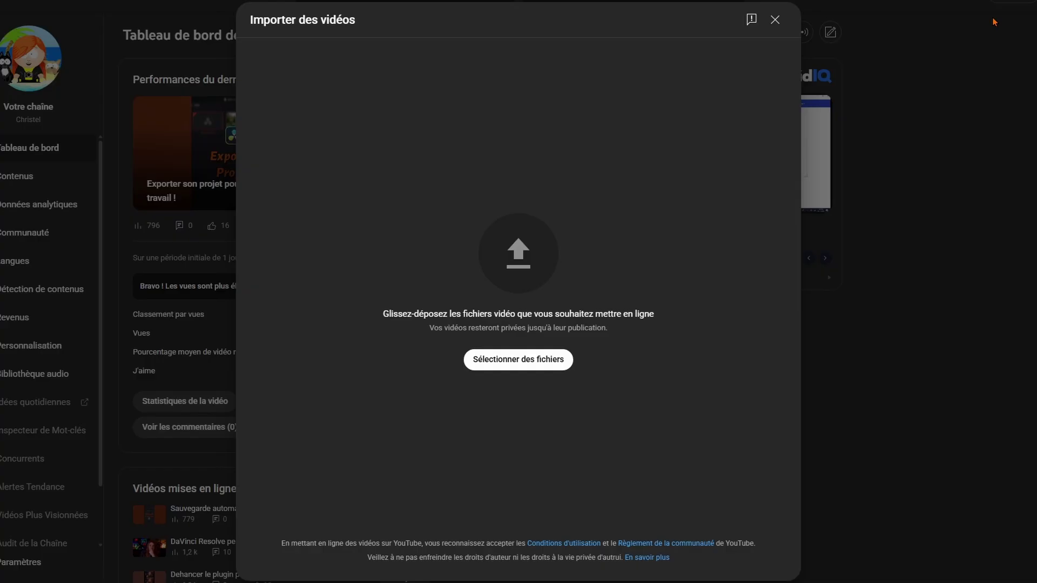
- Upload the video file to YouTube Studio, set visibility to Privée, and save
click(516, 363)
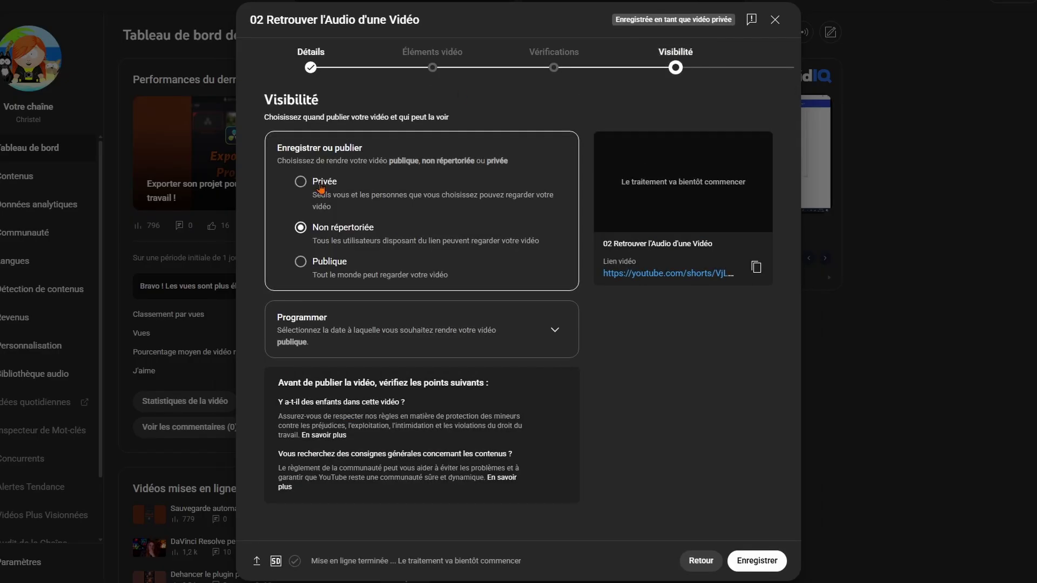
click(321, 187)
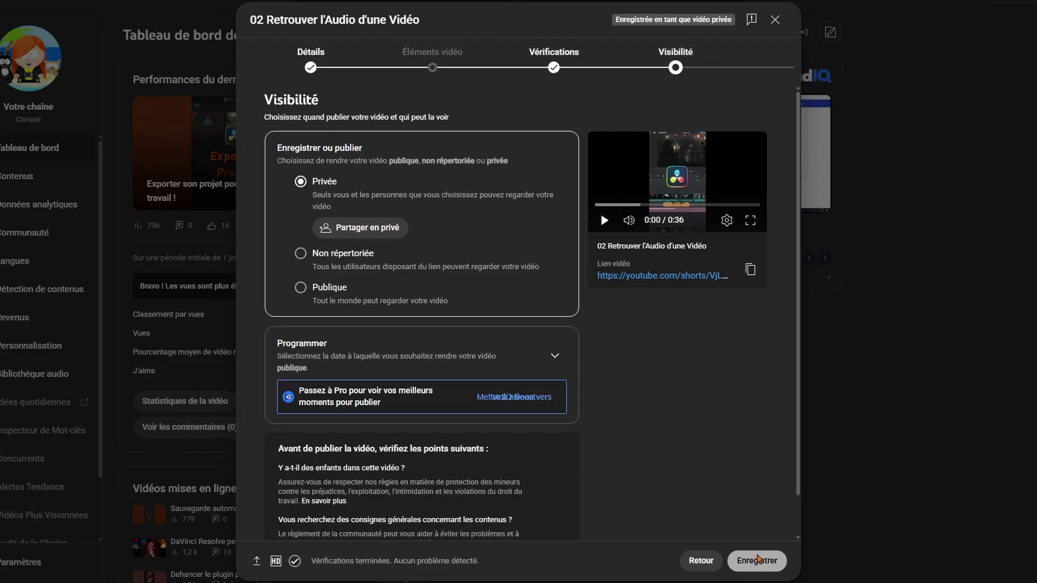
click(757, 561)
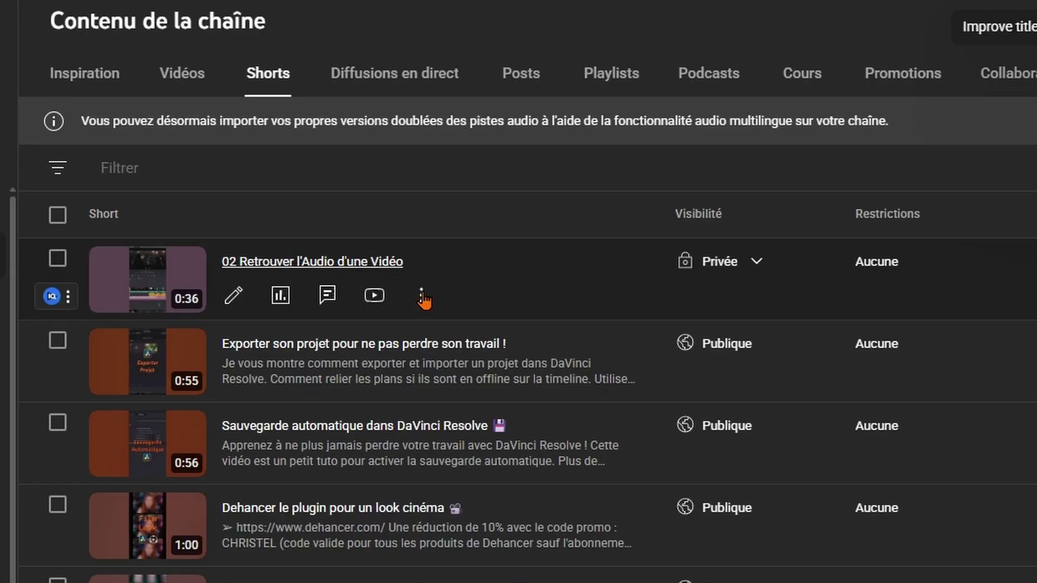
- Open the short's subtitles in timed-block view and download them as captions.sbv
click(235, 295)
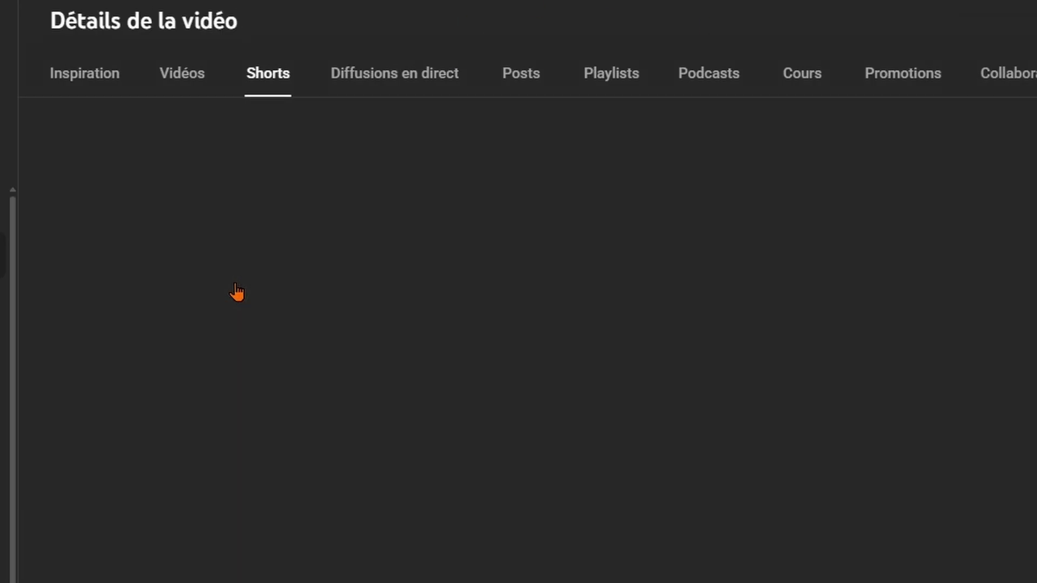
scroll(777, 251, down, 10)
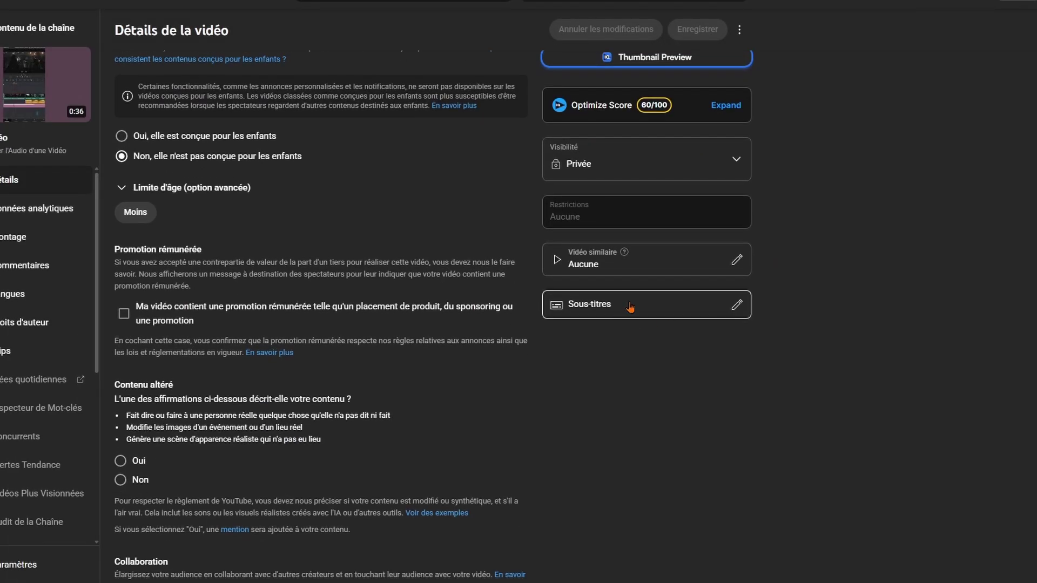
click(632, 305)
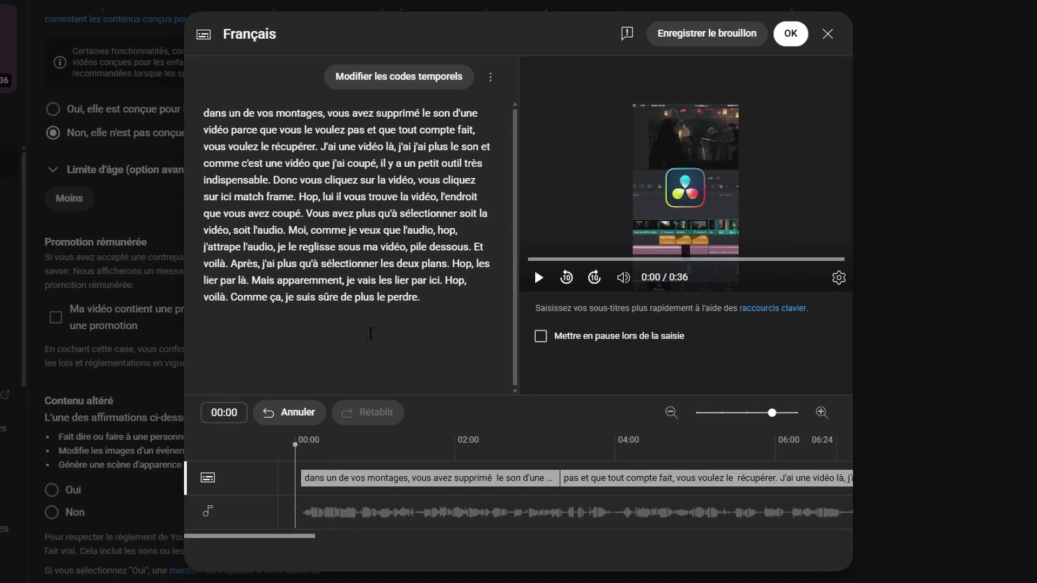
click(392, 86)
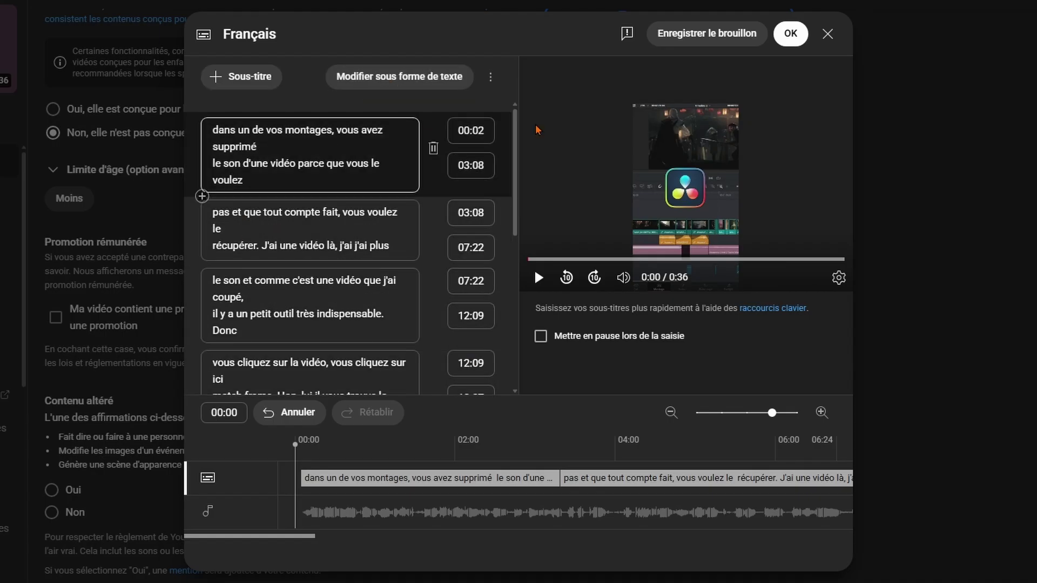
click(491, 78)
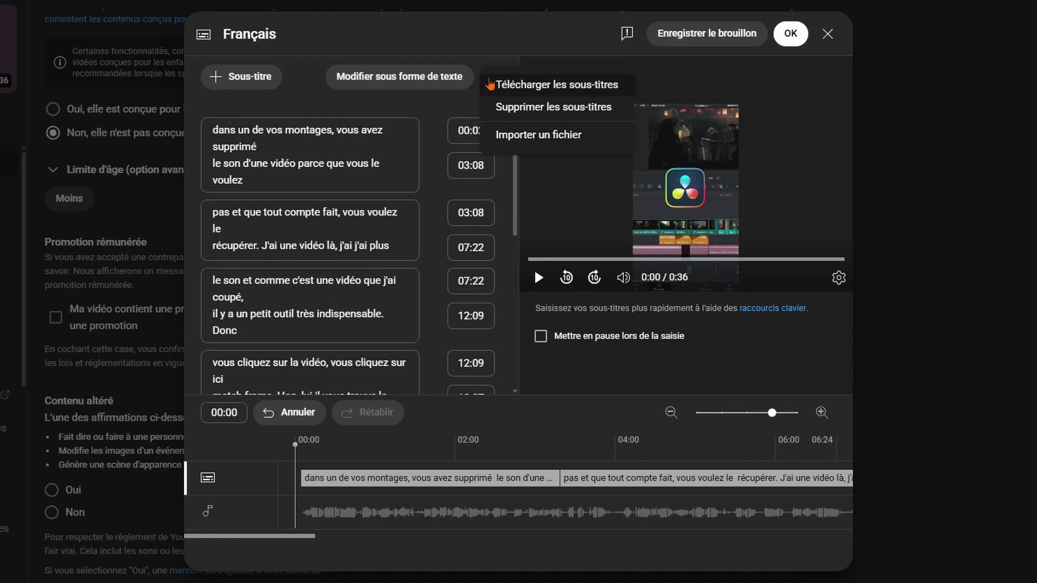
click(541, 85)
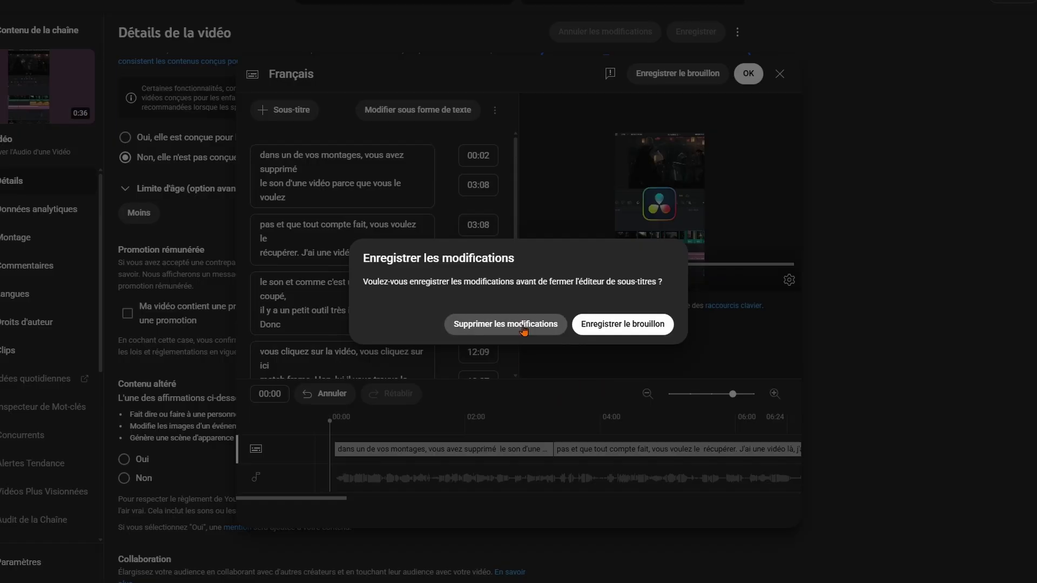
click(525, 327)
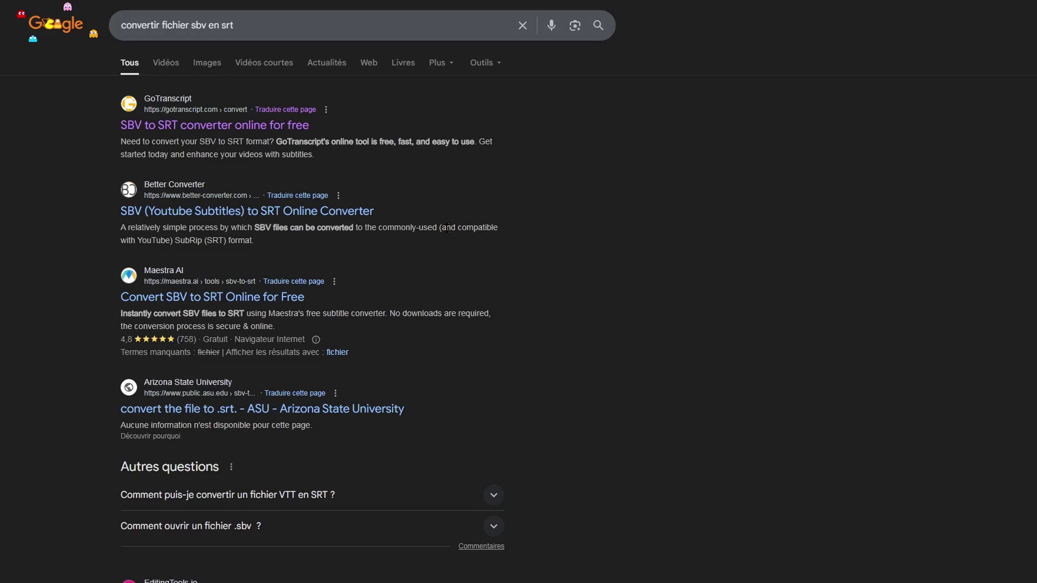
- Convert captions.sbv to a SubRip captions.srt file with GoTranscript and save it
click(197, 127)
click(519, 355)
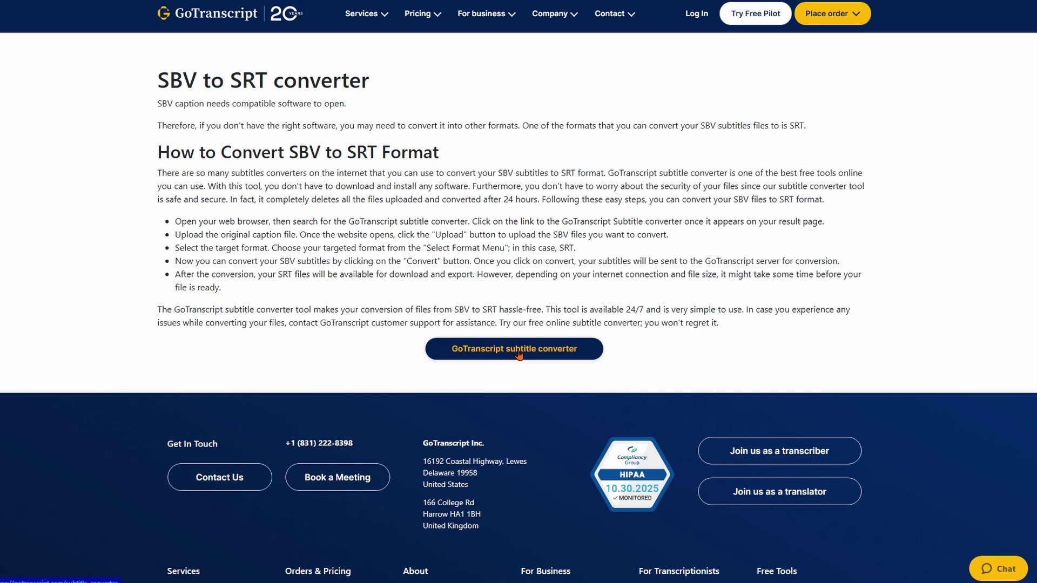
click(262, 255)
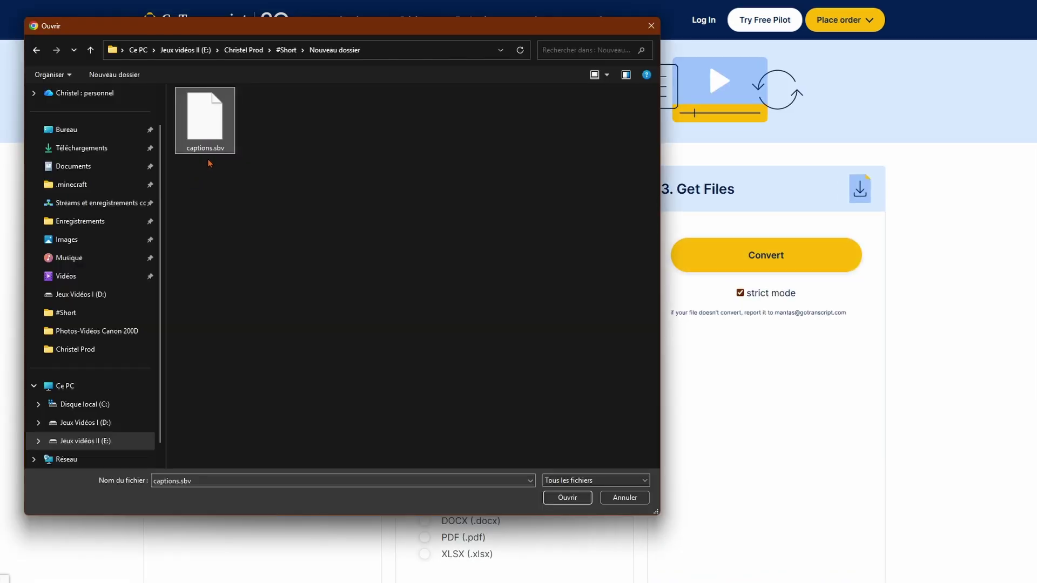
click(559, 497)
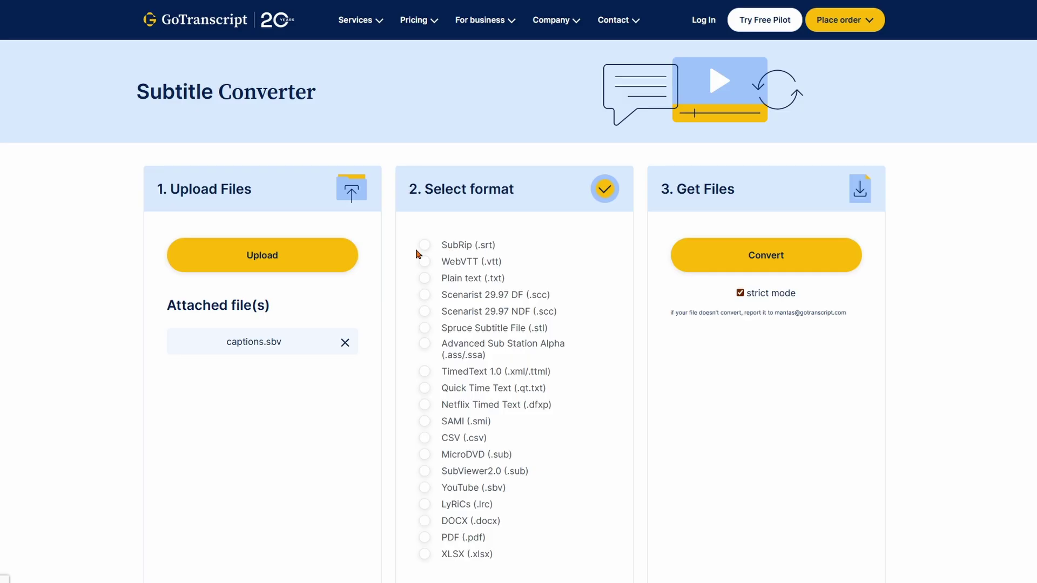
click(760, 269)
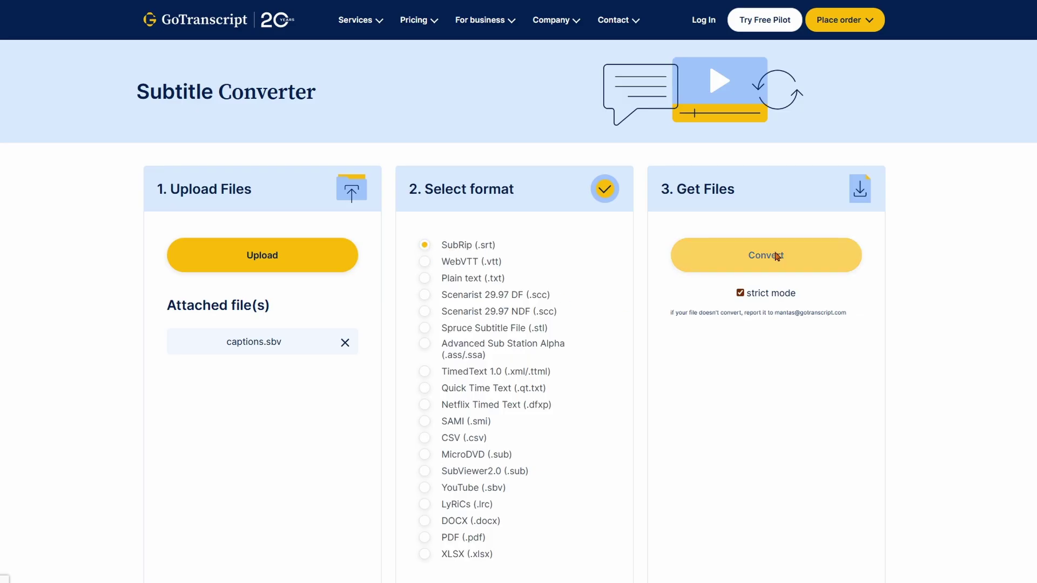
click(556, 497)
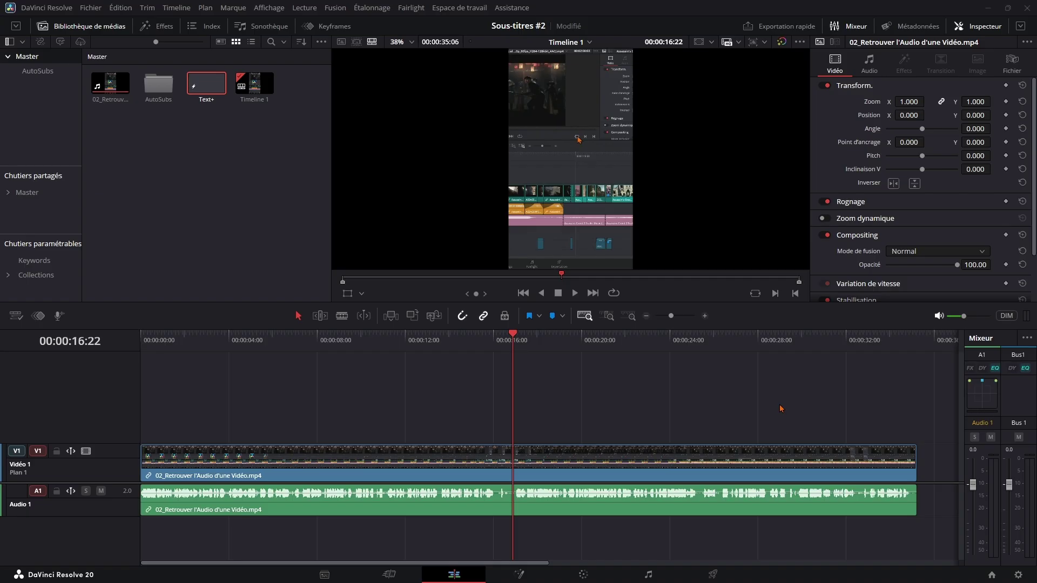
- Render the timeline audio as MP3 'Audio à transcrire' using the Audio Only preset
click(713, 576)
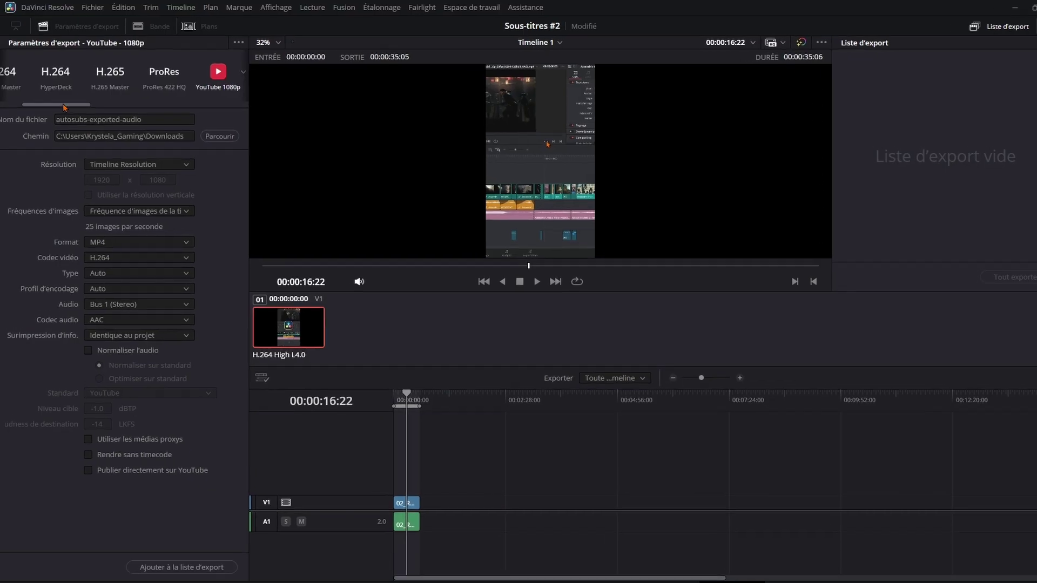
drag(52, 102, 253, 143)
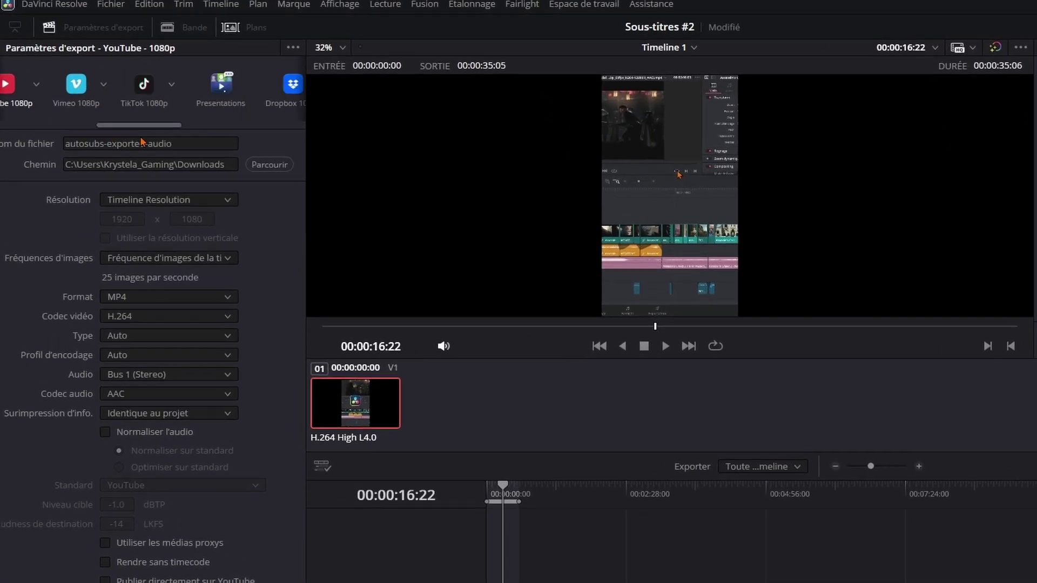
click(199, 90)
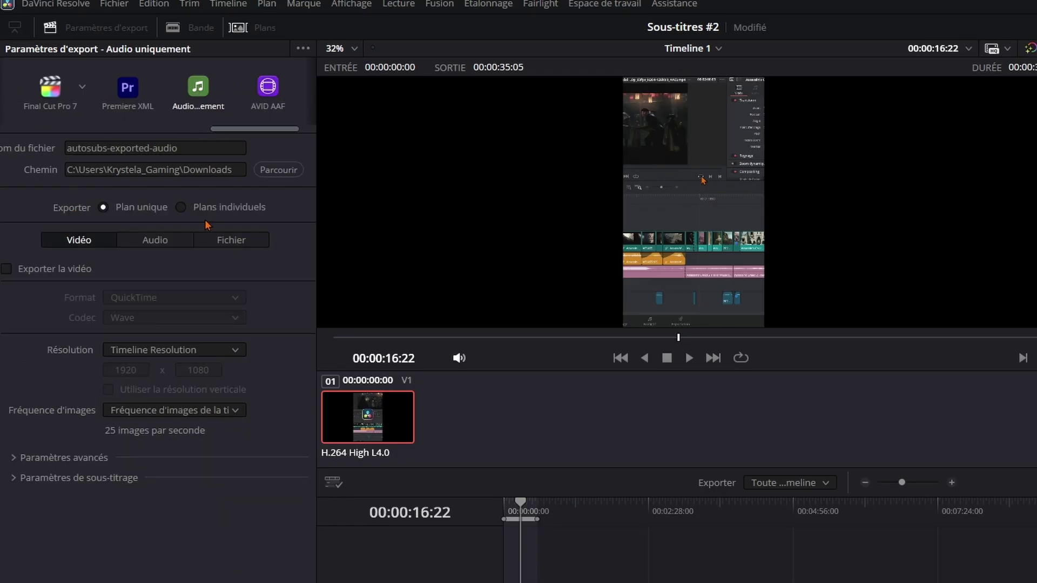
click(504, 519)
click(156, 243)
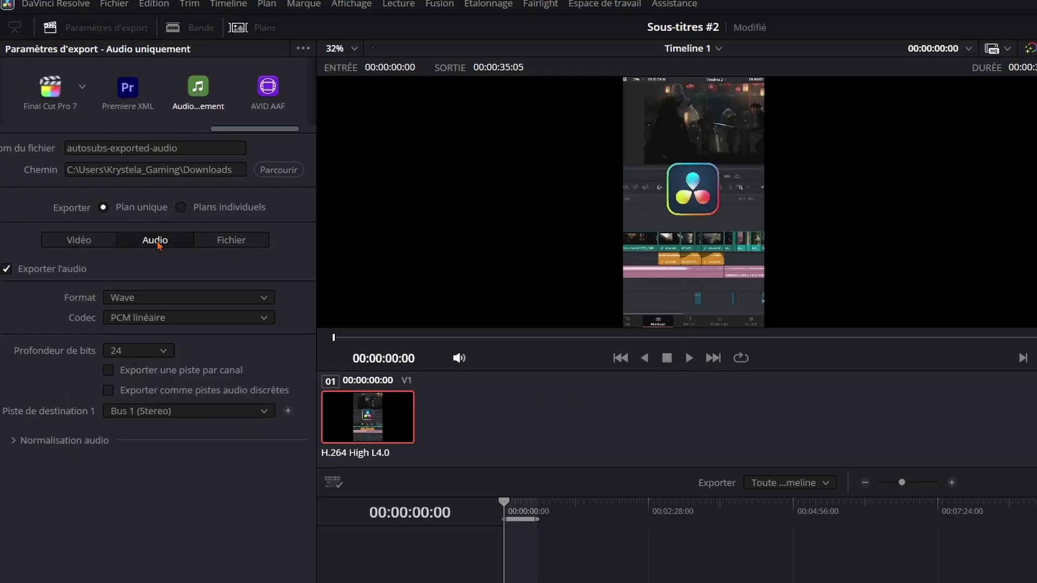
click(168, 299)
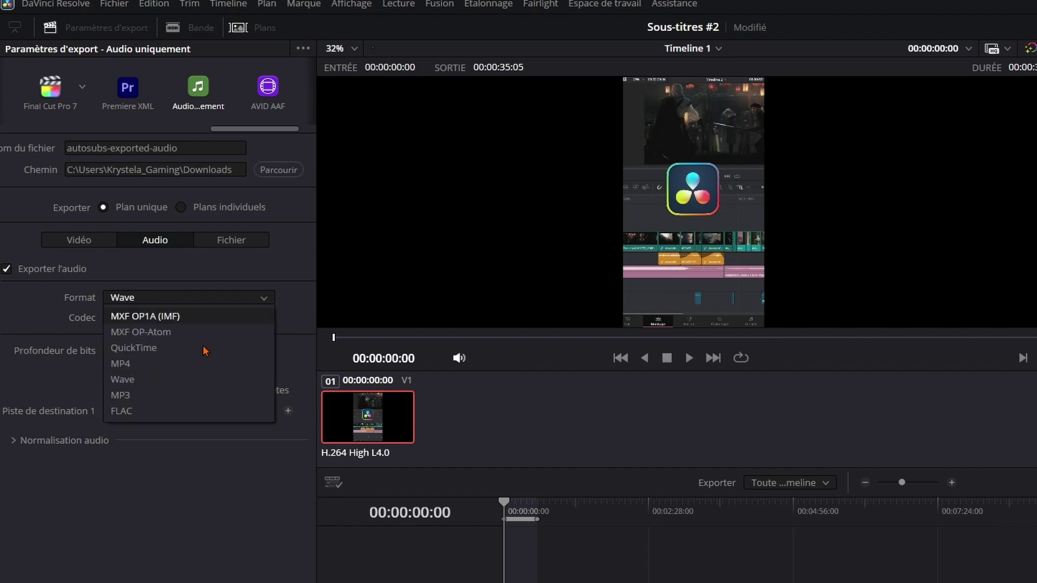
click(170, 397)
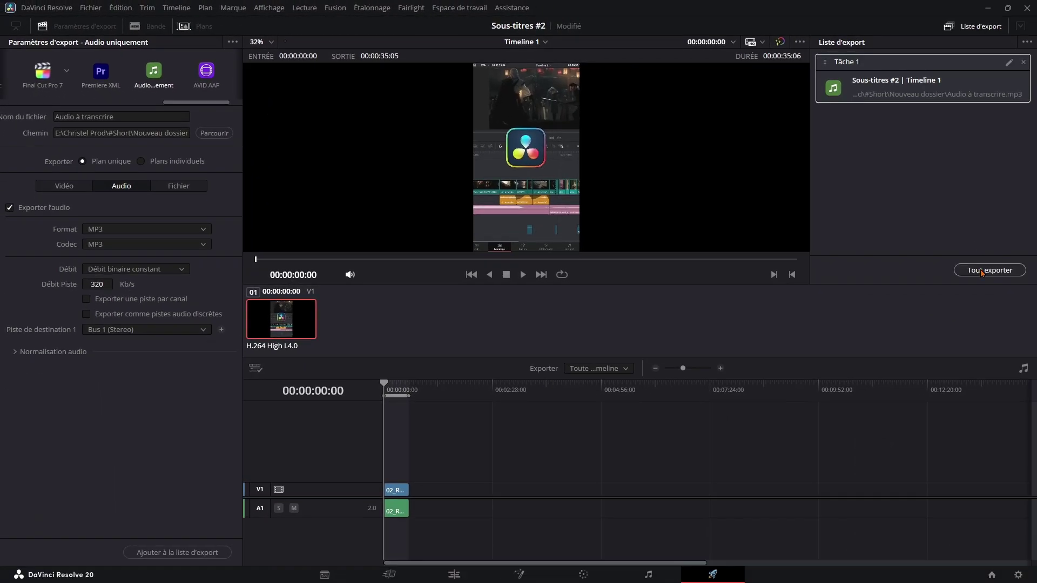
click(982, 271)
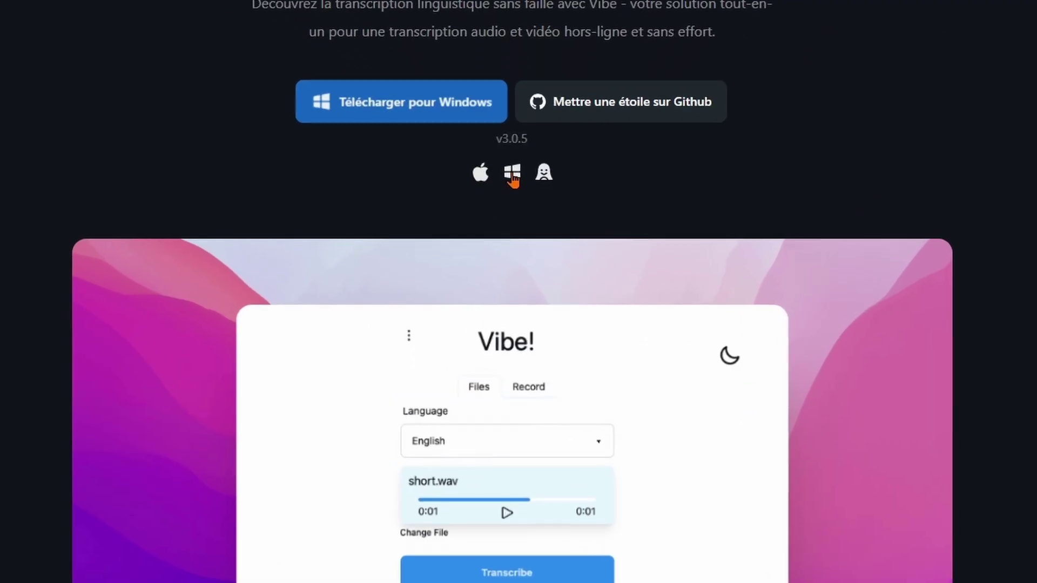
- Download the Vibe installer for Windows from the Vibe site
click(543, 175)
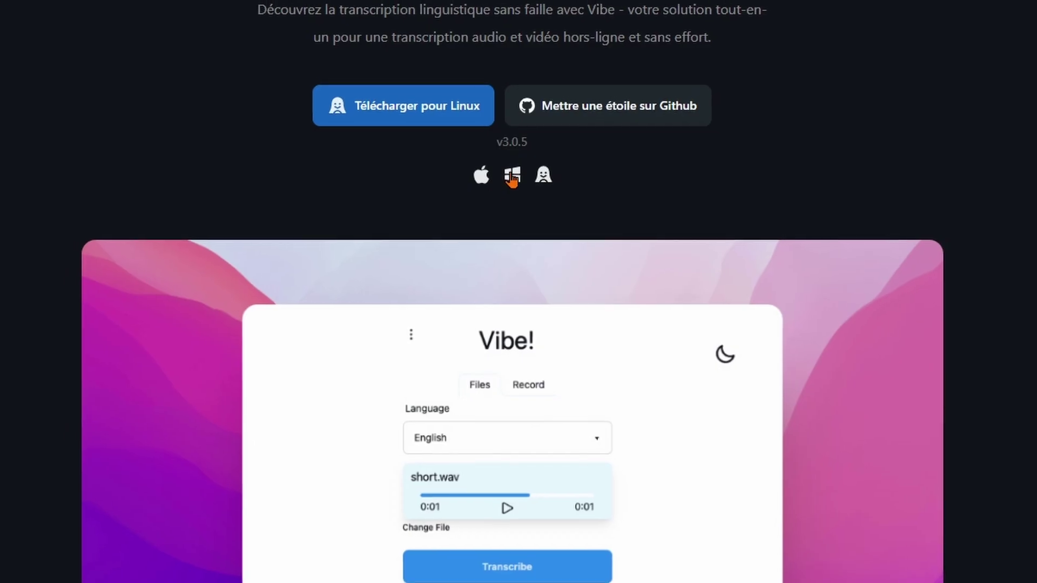
click(512, 176)
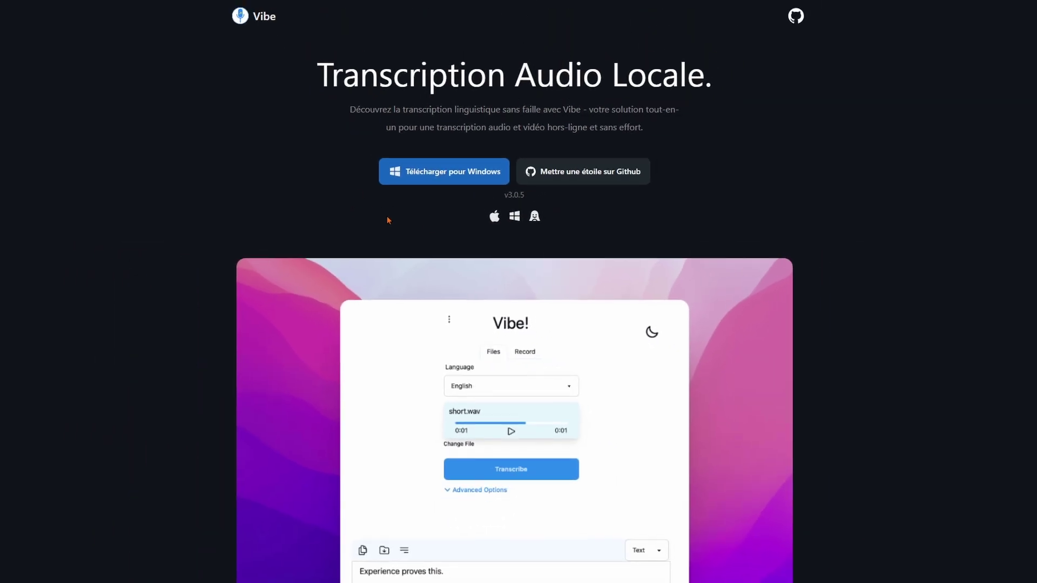
scroll(708, 384, down, 2)
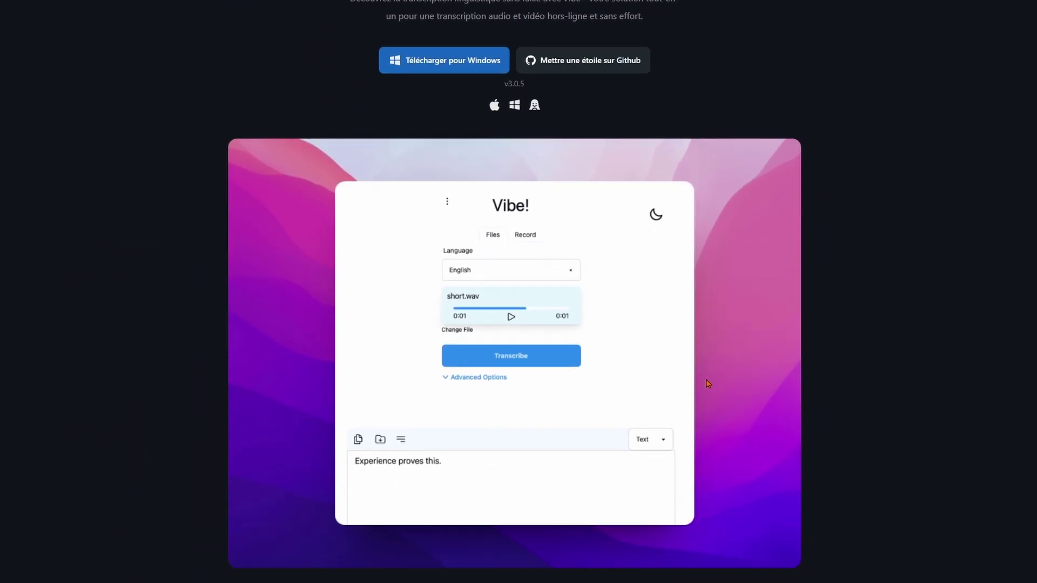
scroll(708, 385, up, 2)
click(444, 171)
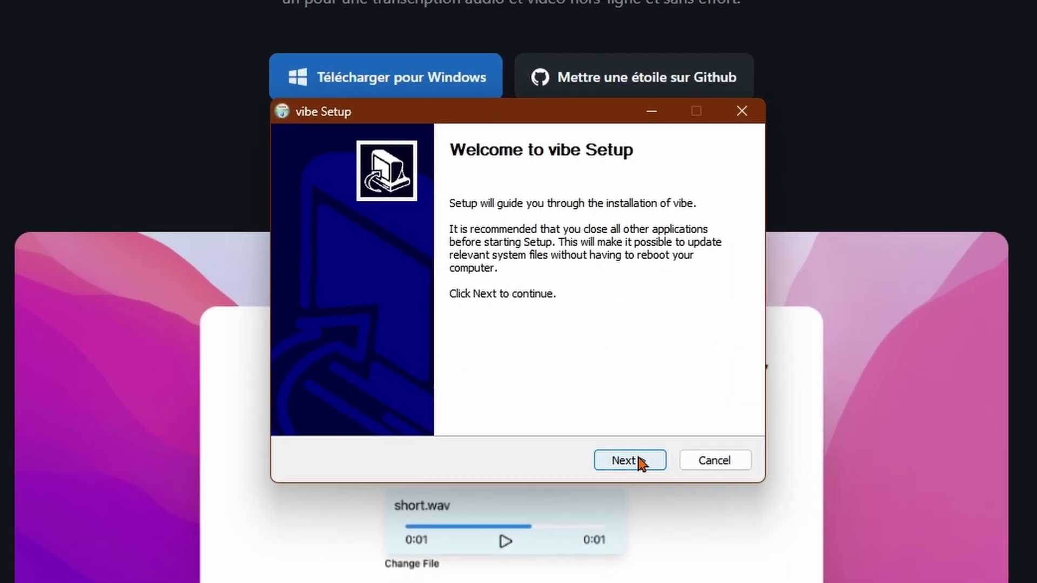
- Install Vibe in the default folder and launch it
click(588, 389)
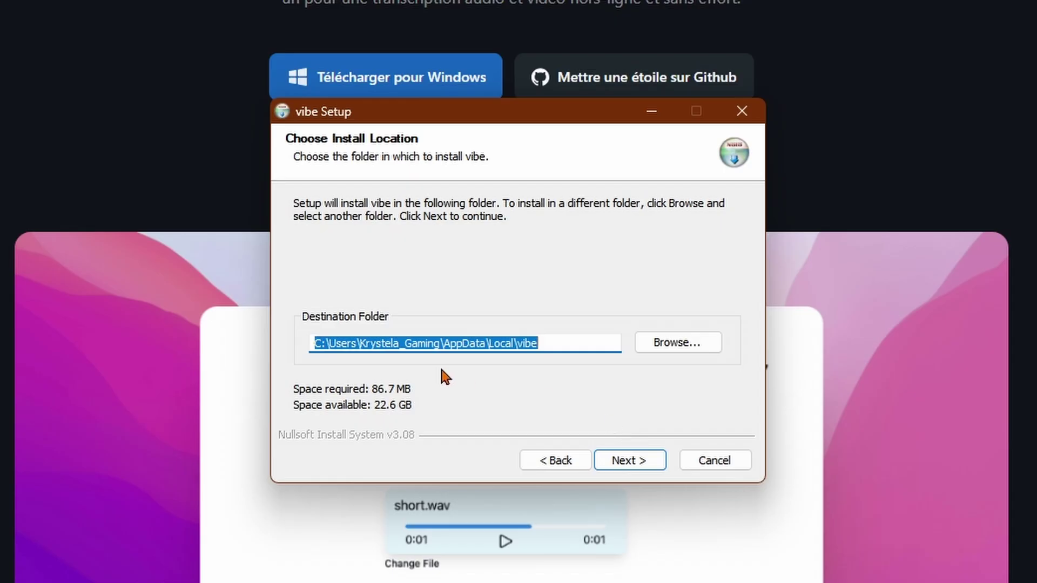
key(Return)
click(630, 461)
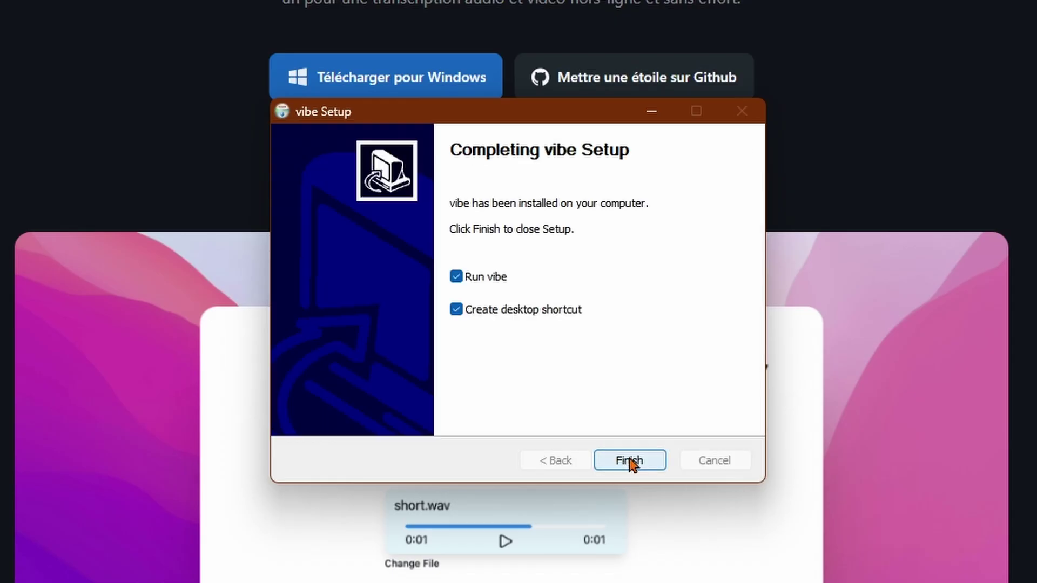
click(641, 459)
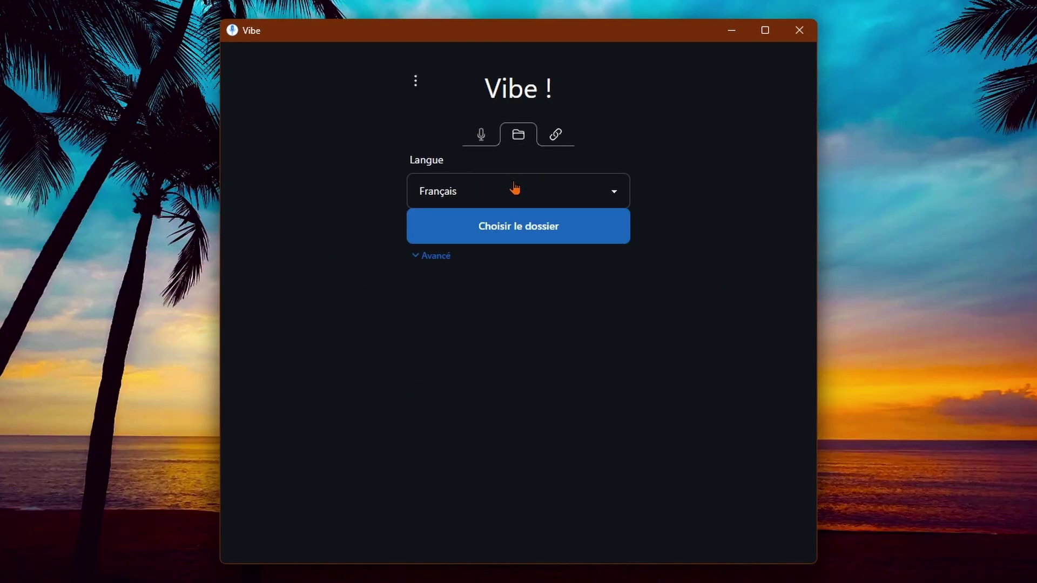
- Keep Français as the language and transcribe Audio à transcrire.mp3
click(485, 204)
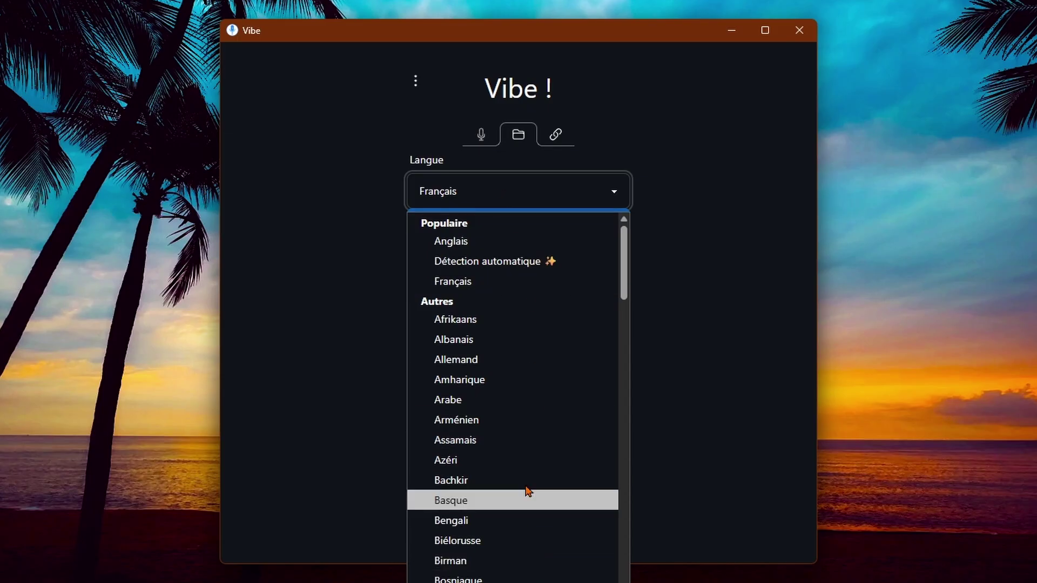
click(446, 285)
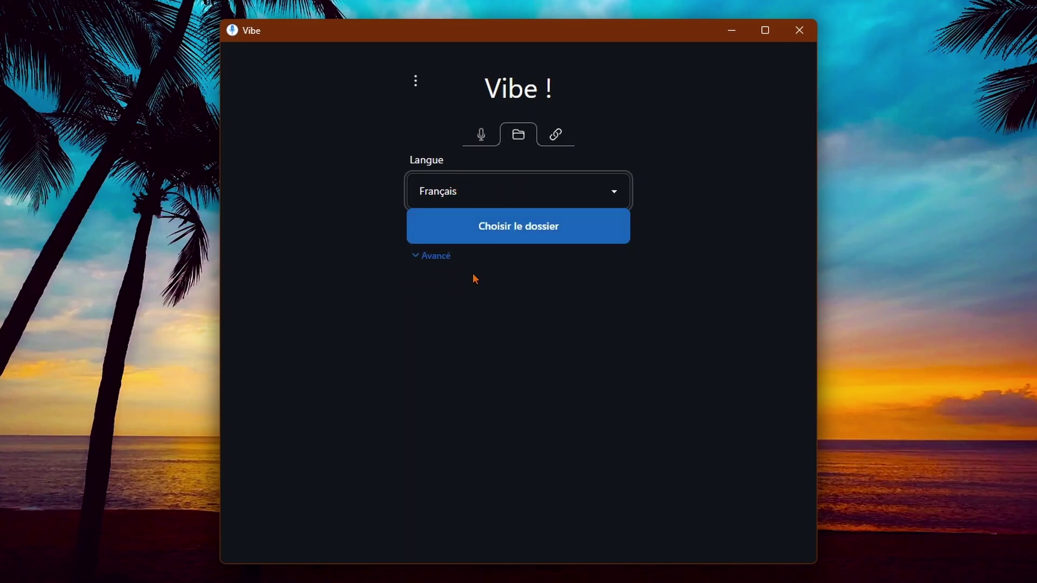
click(435, 257)
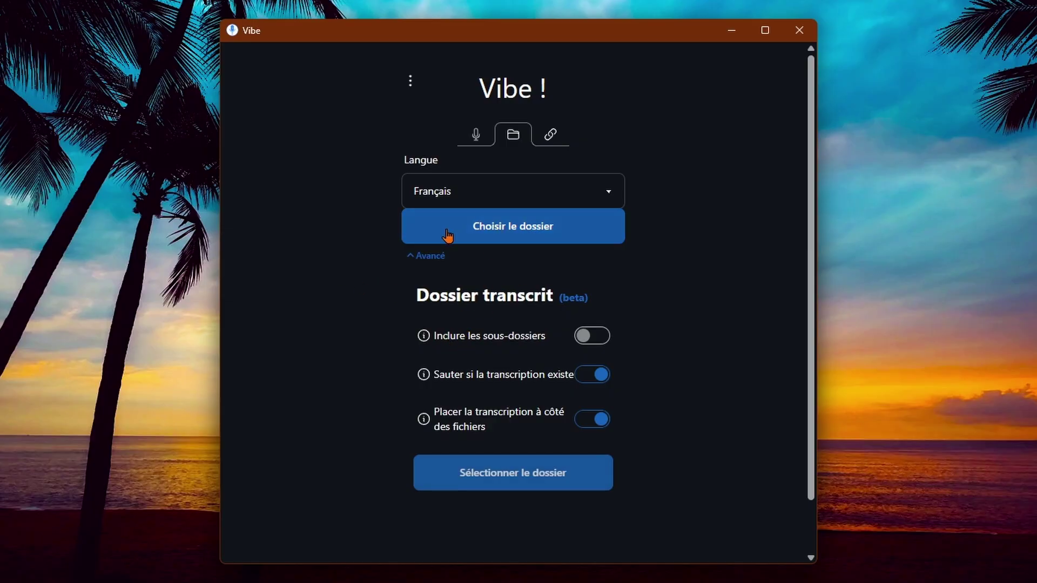
click(523, 230)
click(826, 420)
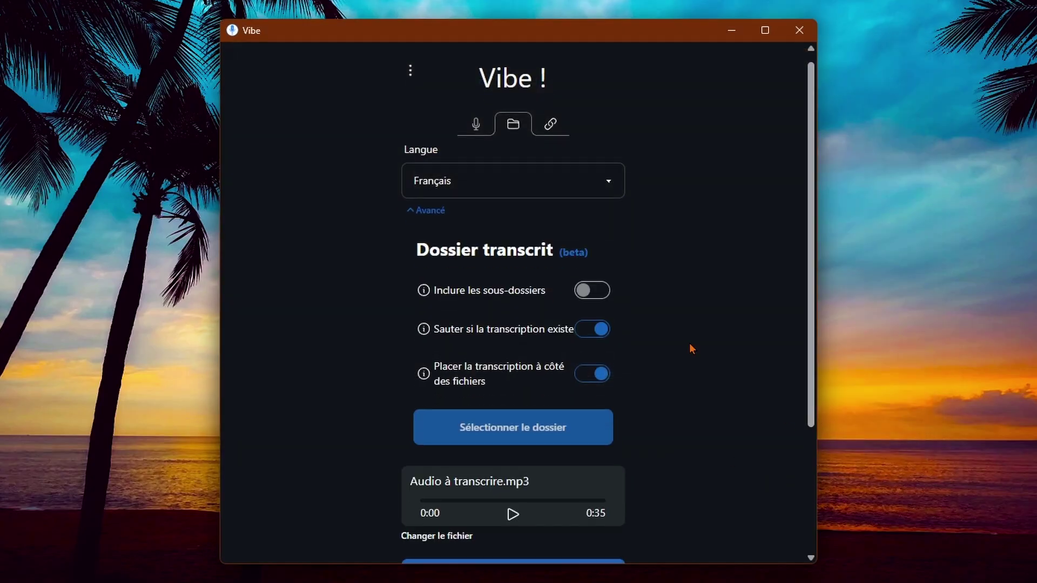
scroll(691, 348, down, 3)
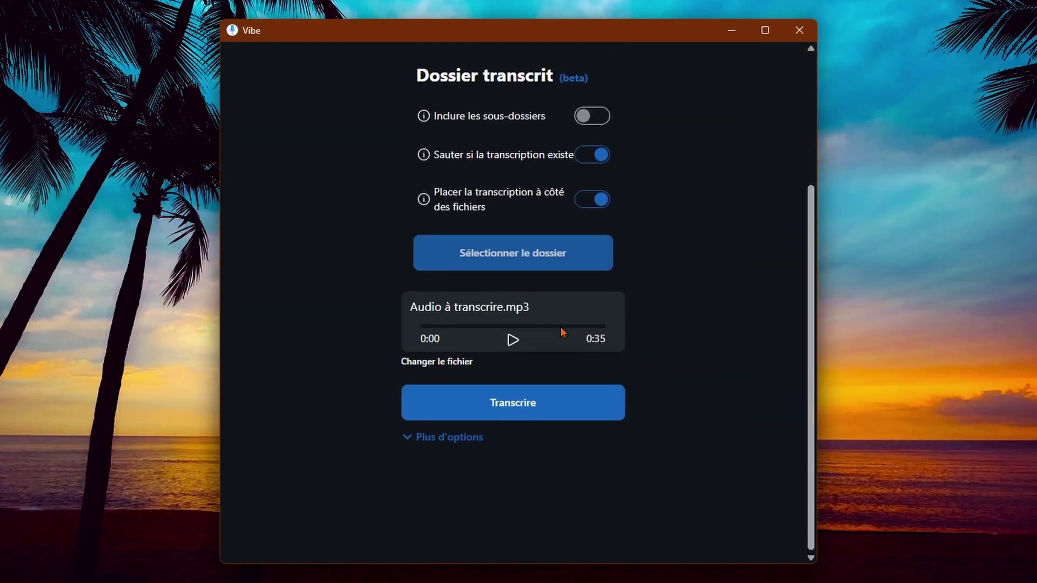
click(513, 406)
- Review the transcript and set its export format to SRT
scroll(701, 283, down, 3)
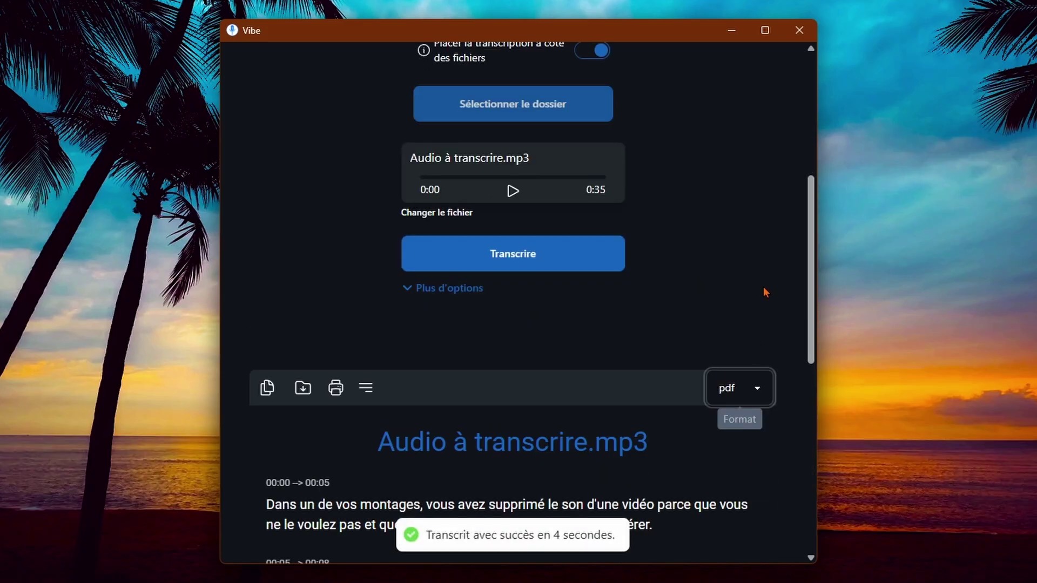
scroll(659, 310, down, 2)
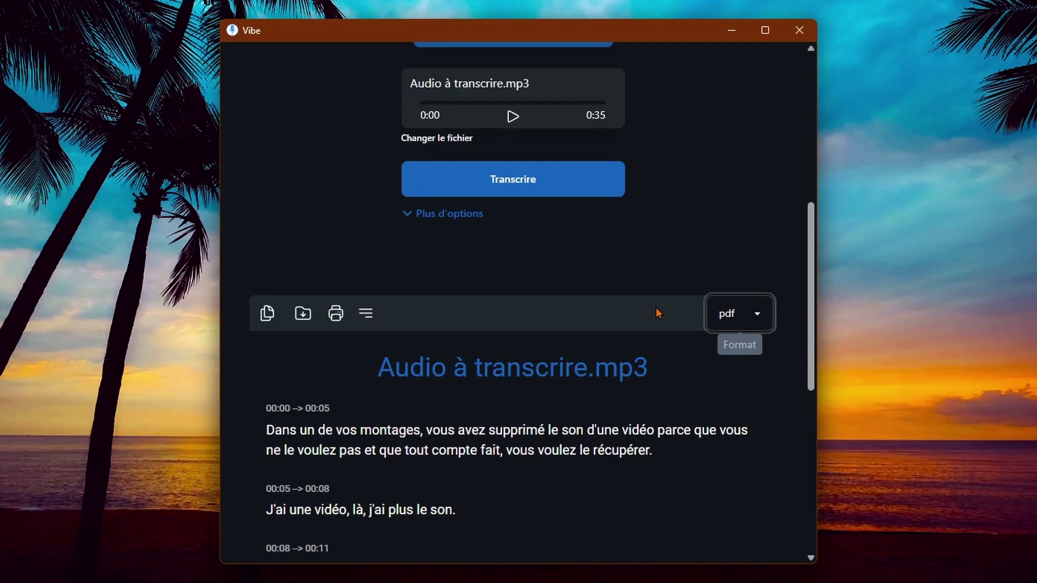
scroll(659, 310, down, 3)
scroll(659, 311, down, 5)
scroll(658, 308, up, 3)
scroll(657, 308, up, 3)
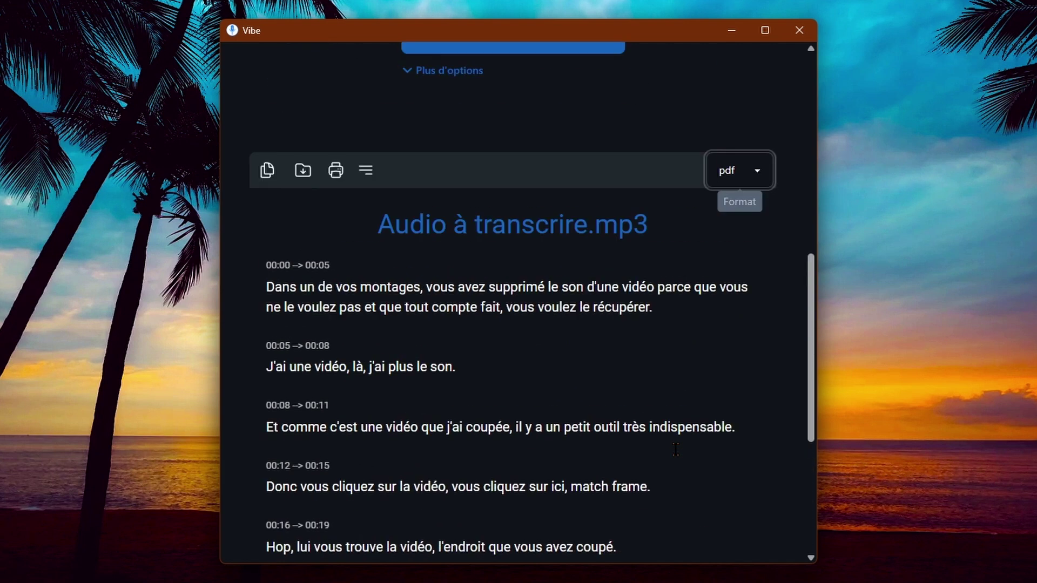
click(757, 171)
click(741, 283)
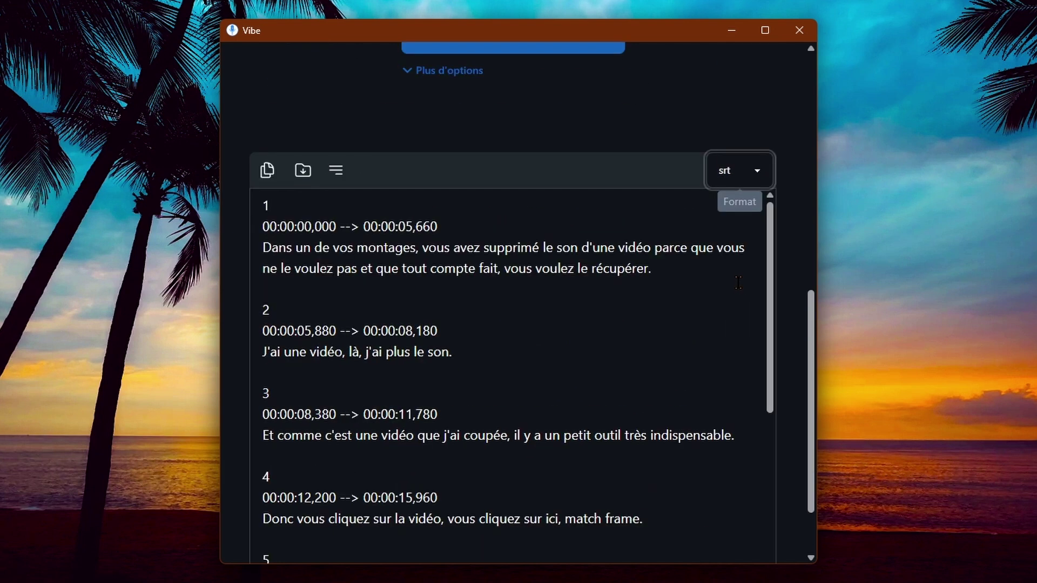
scroll(495, 453, down, 3)
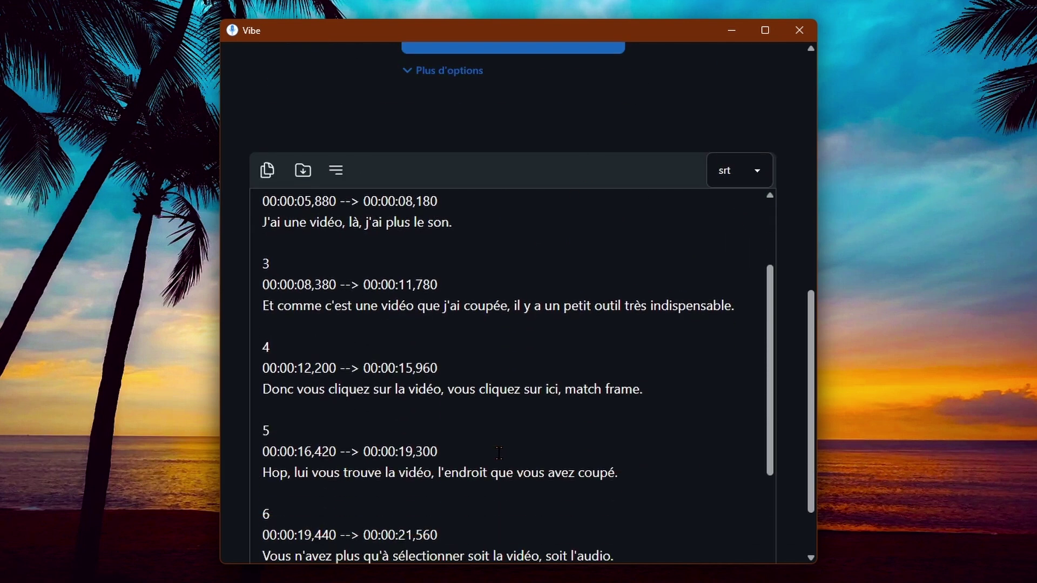
scroll(495, 453, down, 5)
scroll(495, 452, down, 2)
scroll(492, 452, up, 7)
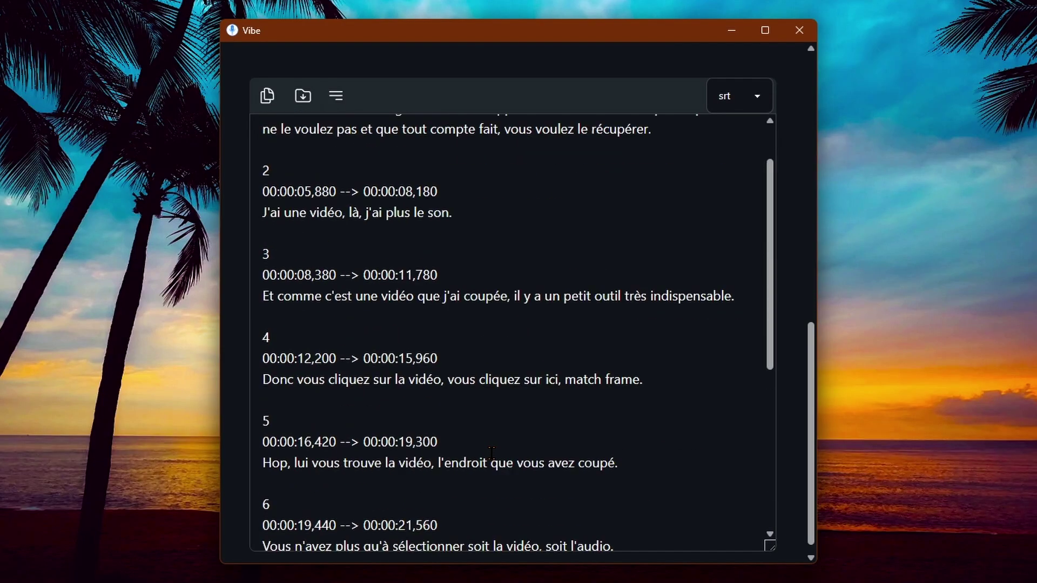
- Save the SRT transcript as a file named Transcription
click(302, 98)
text(Transcription)
click(799, 417)
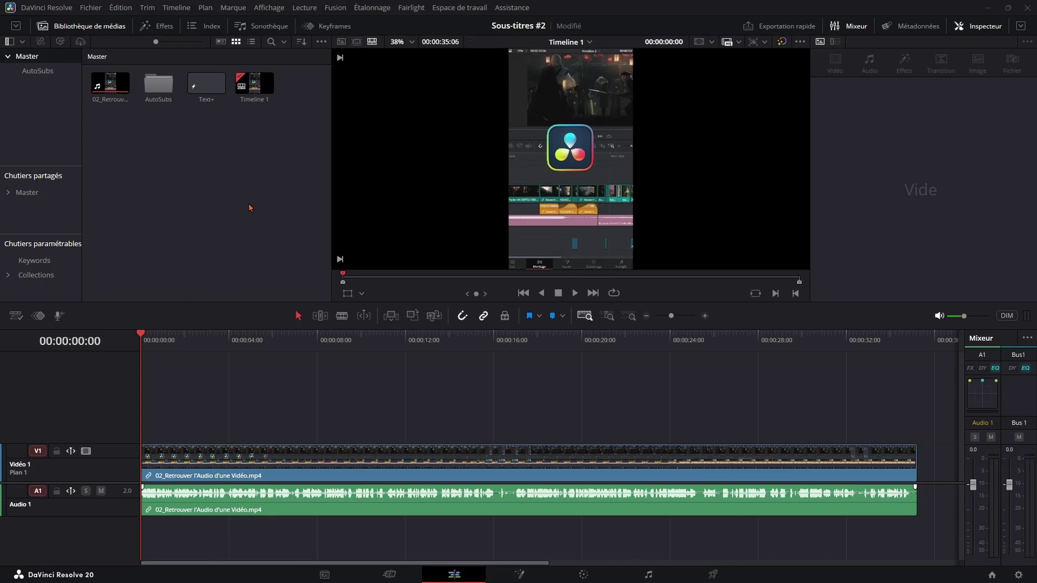
- Import the captions subtitle file into the media pool
right_click(209, 192)
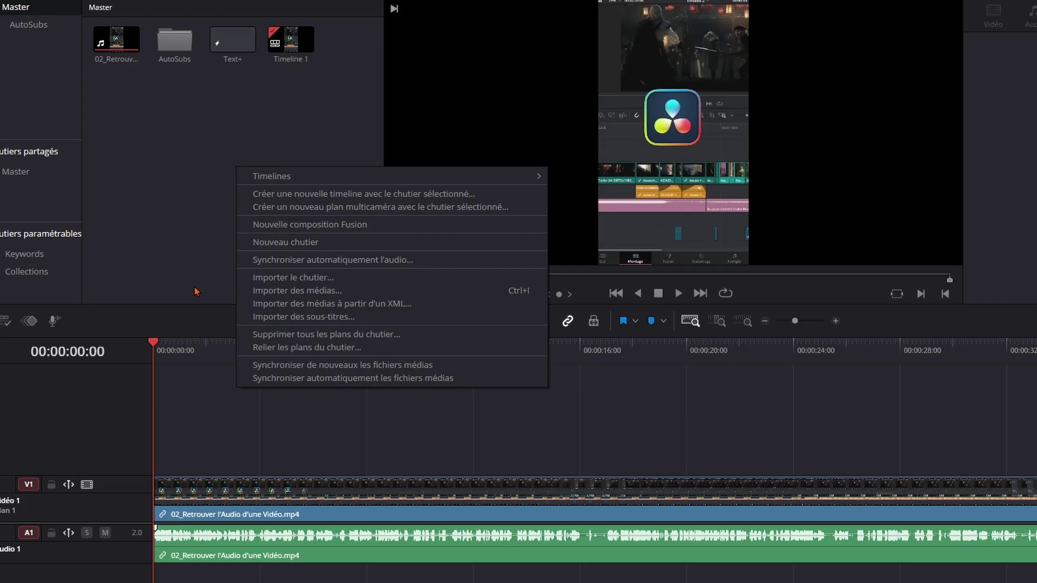
click(320, 319)
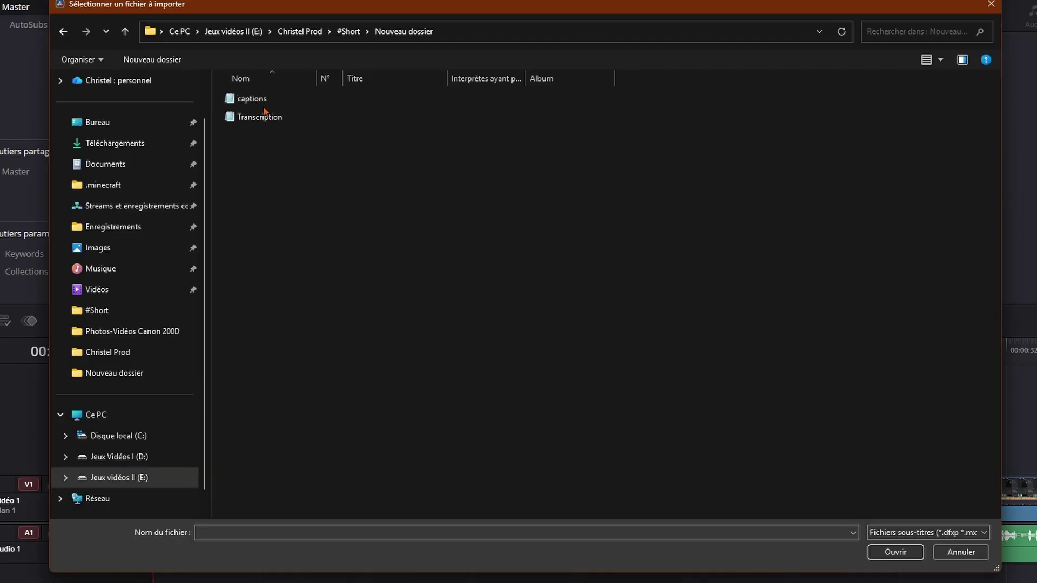
click(250, 99)
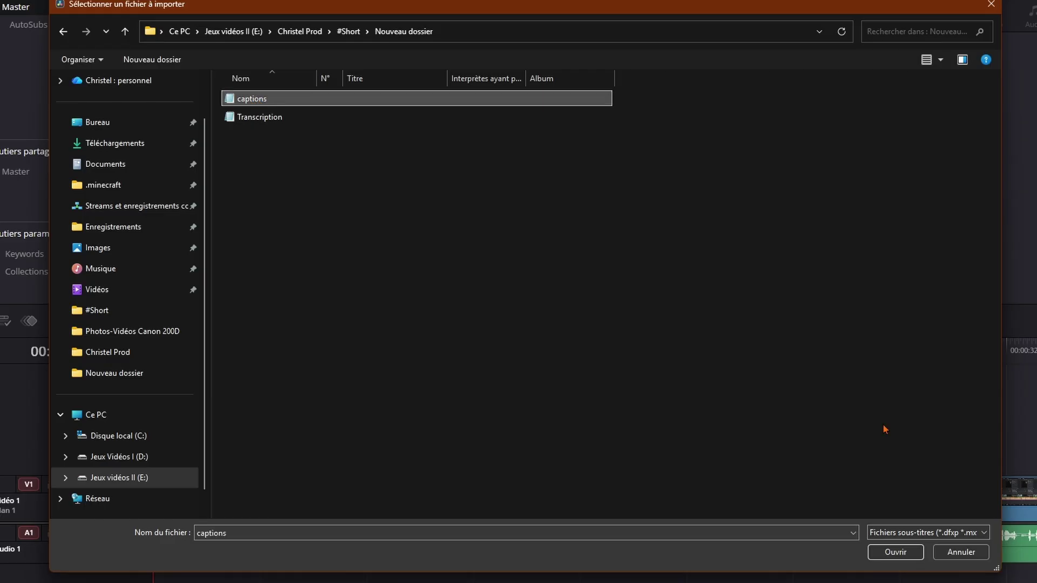
click(878, 551)
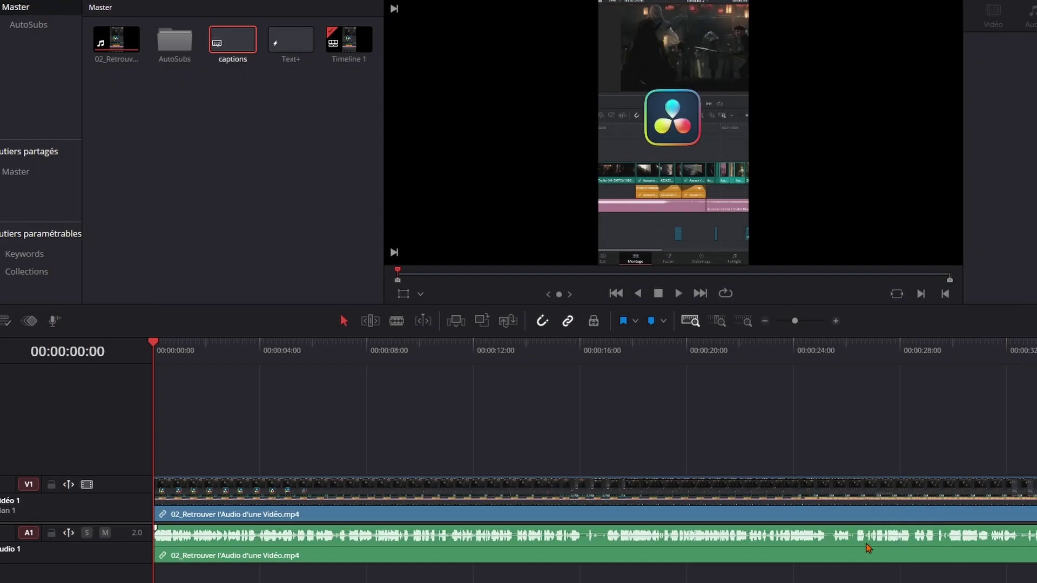
- Import the Transcription subtitle file into the media pool as well
right_click(201, 184)
click(232, 334)
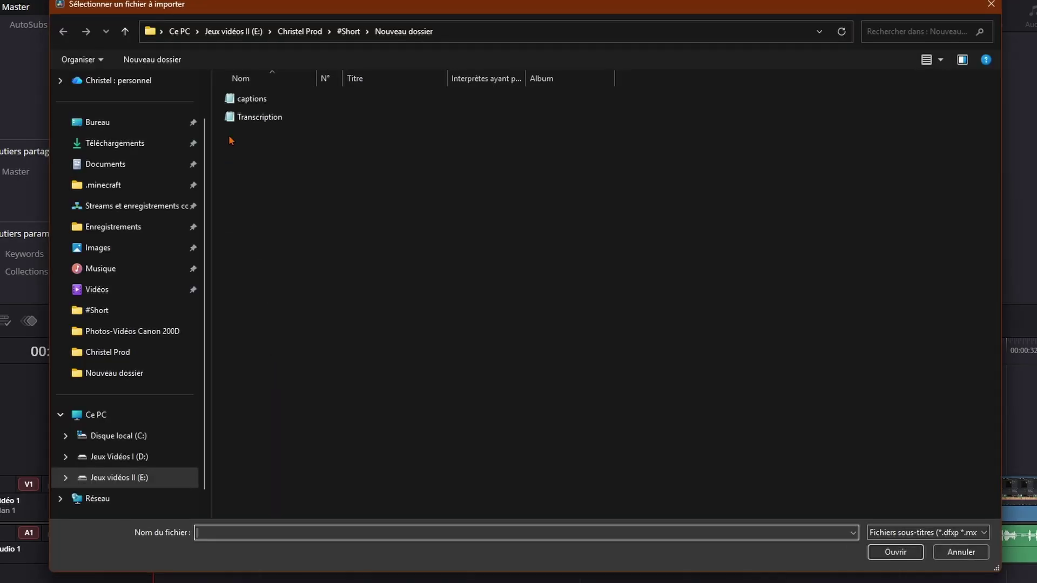
double_click(252, 117)
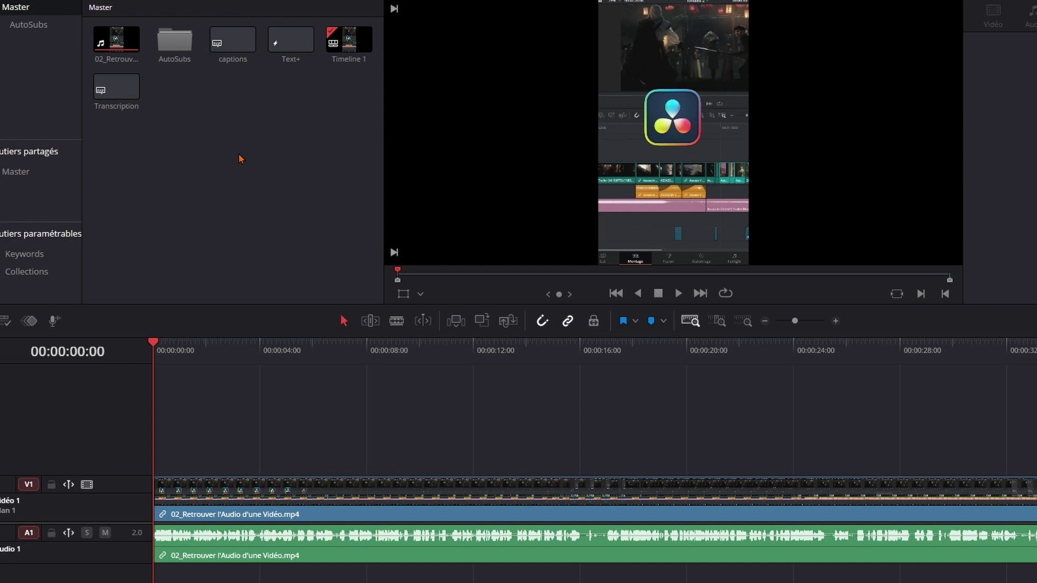
click(237, 41)
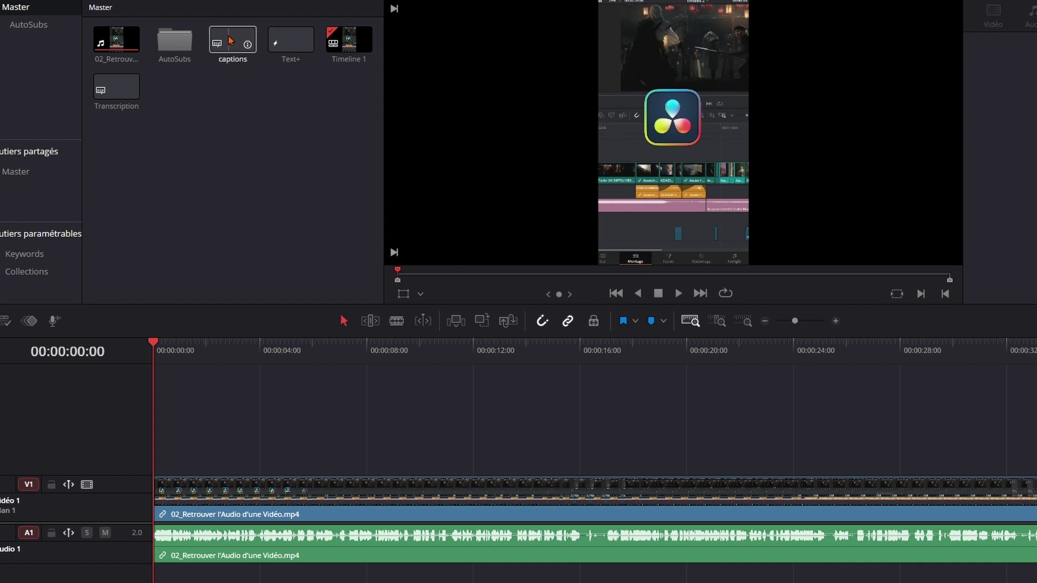
- Drop the captions subtitles at the timeline start on a new Sous-titre 1 track and enlarge it
drag(260, 301, 261, 424)
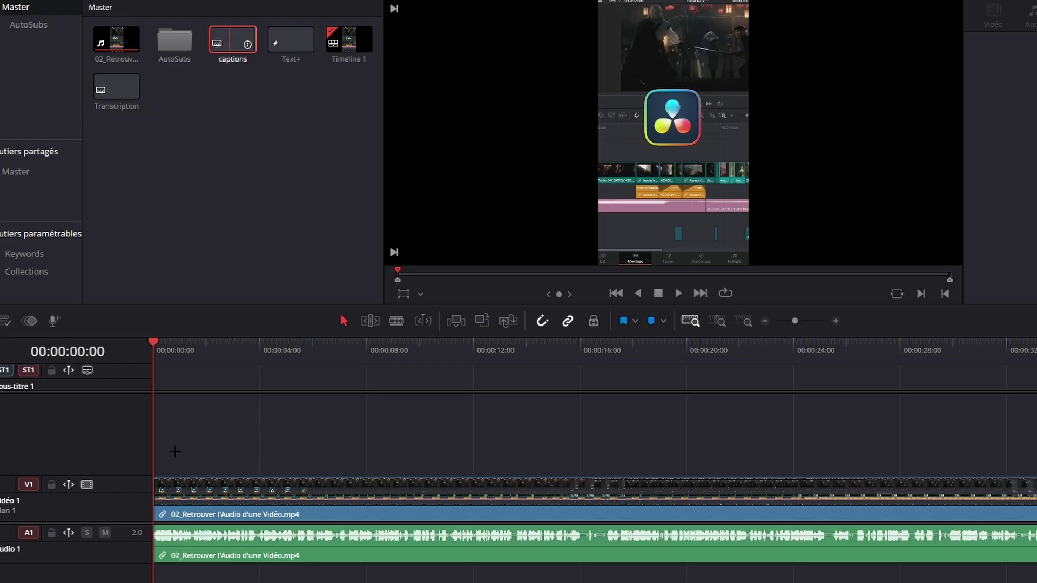
drag(175, 451, 155, 384)
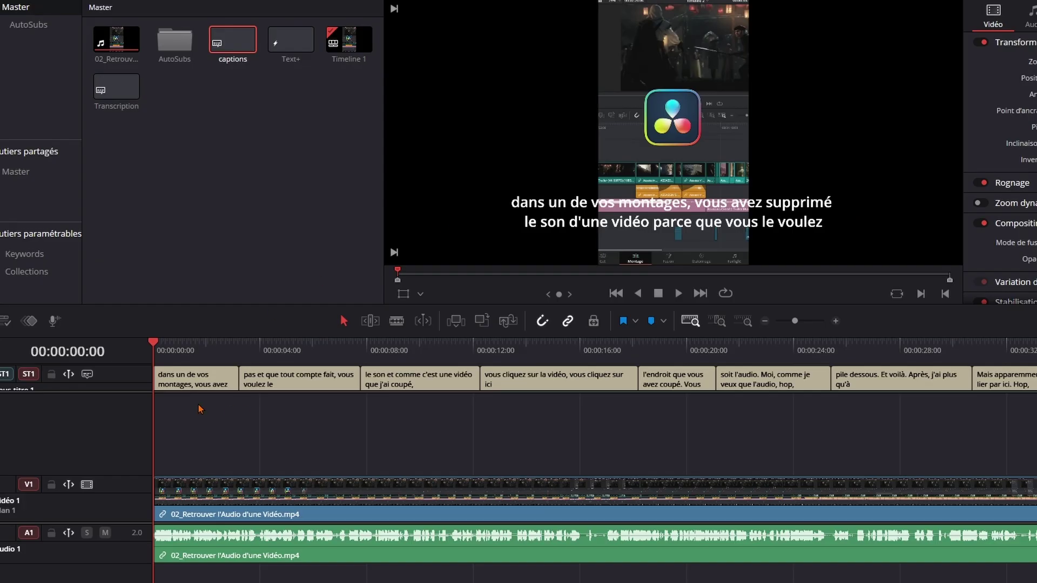
drag(224, 391, 223, 426)
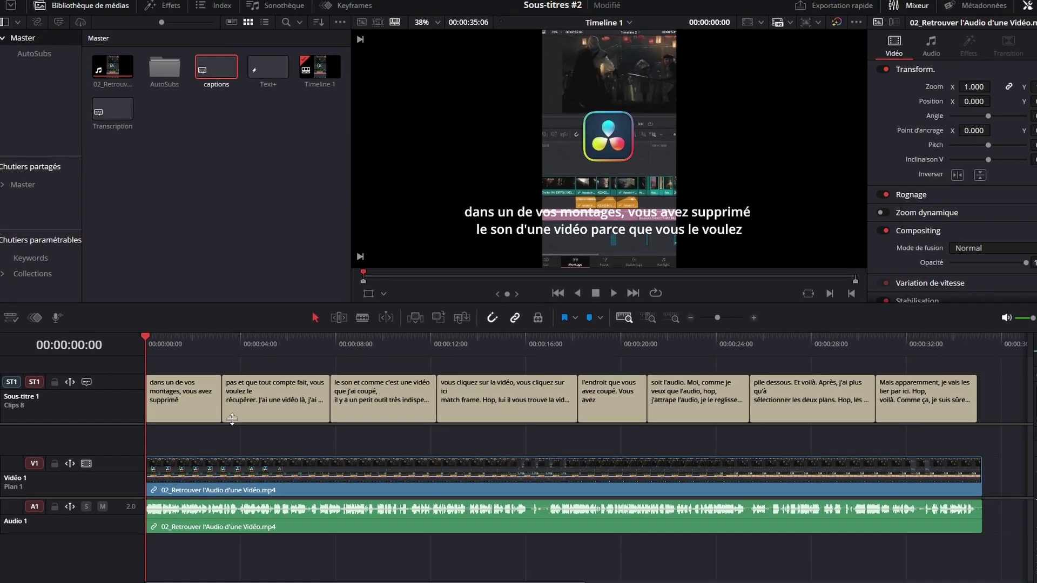
drag(475, 342, 504, 346)
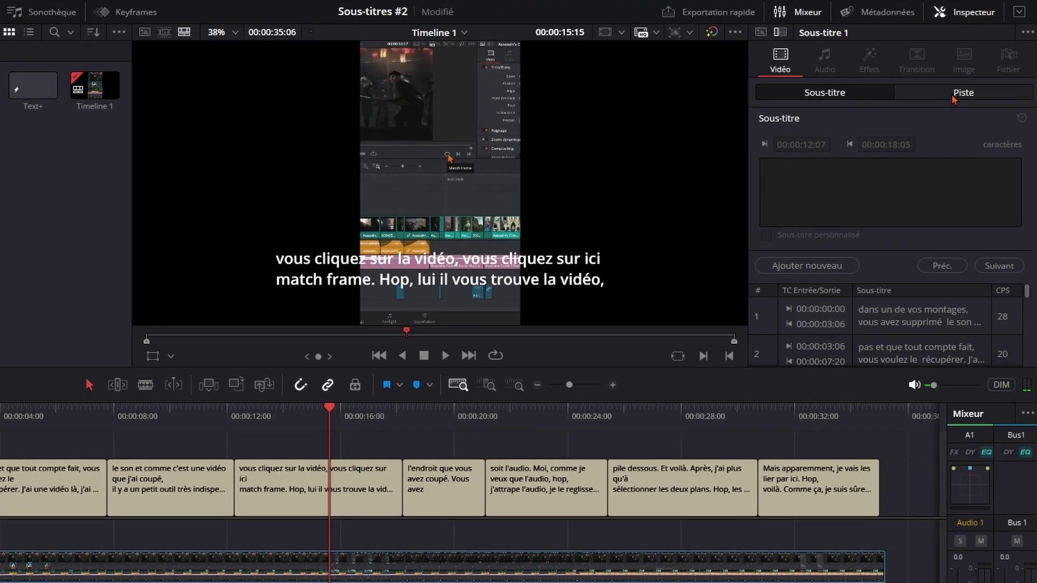
- Set the subtitle track font to Segoe Script
click(970, 93)
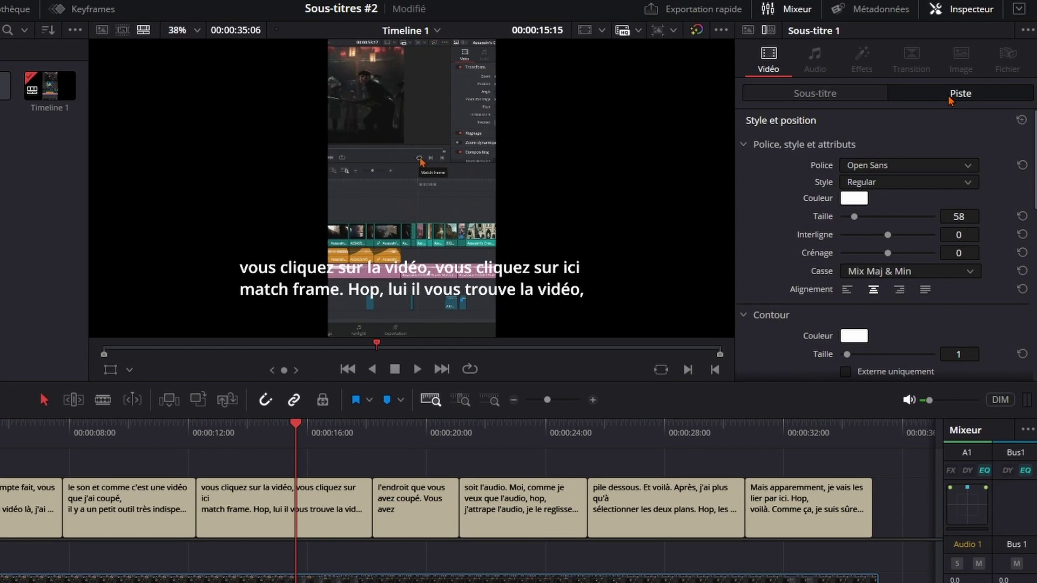
click(897, 165)
scroll(891, 259, up, 6)
scroll(891, 243, up, 3)
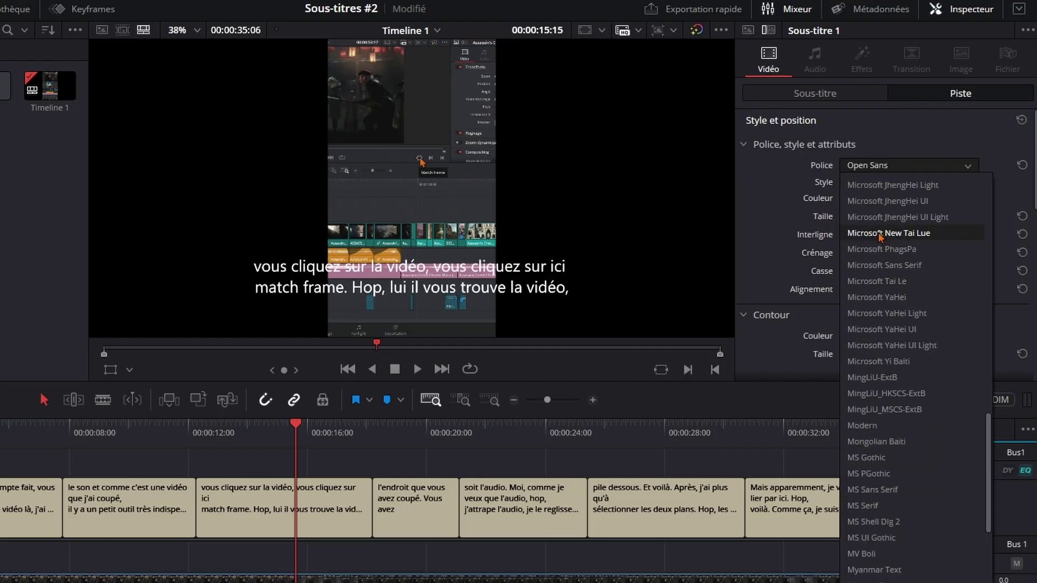
scroll(890, 324, down, 10)
click(890, 402)
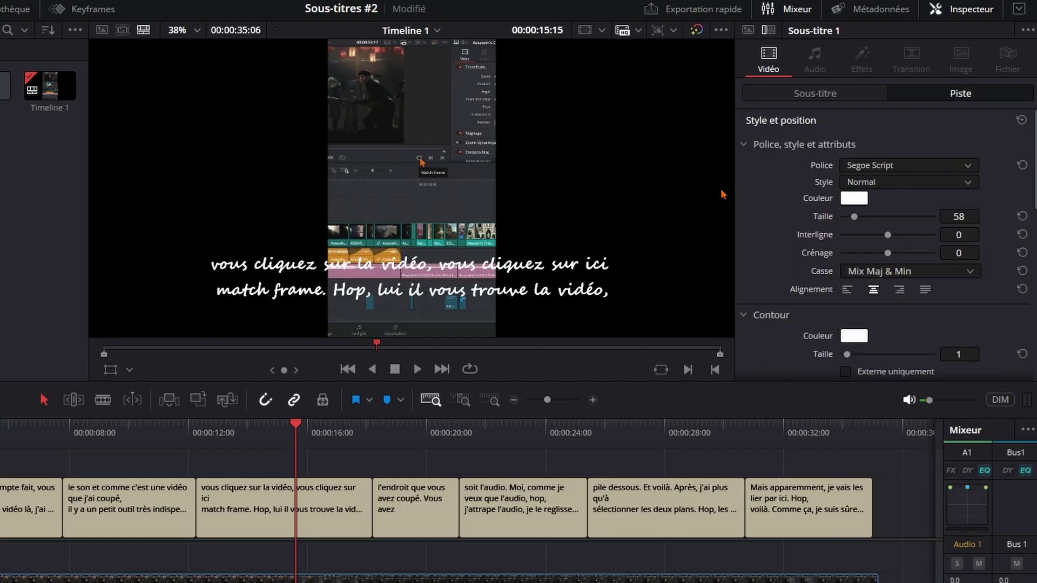
drag(506, 433, 123, 434)
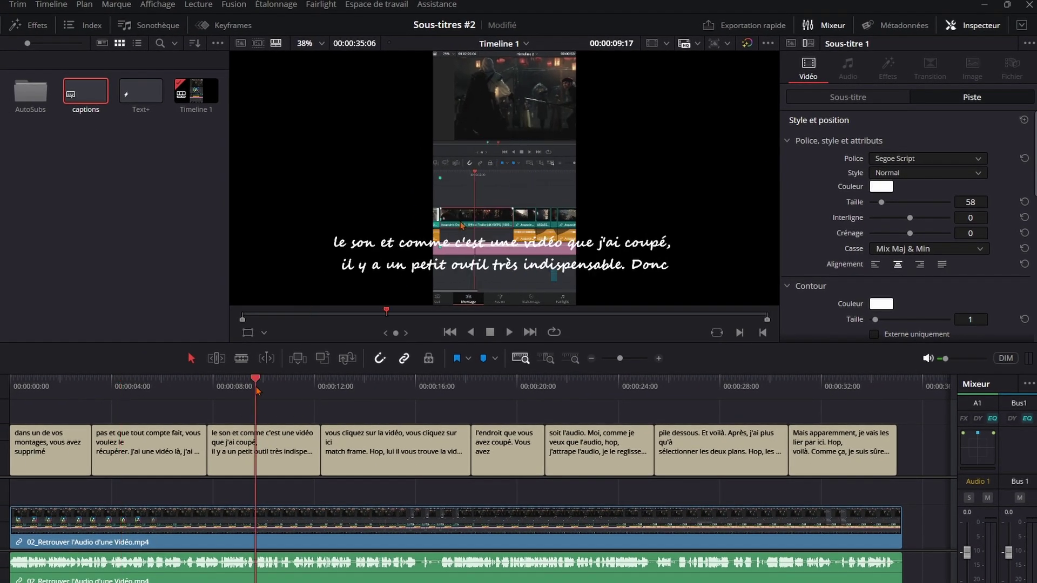
- Make the subtitle text yellow at size 22 and adjust Position Y to sit lower
click(879, 191)
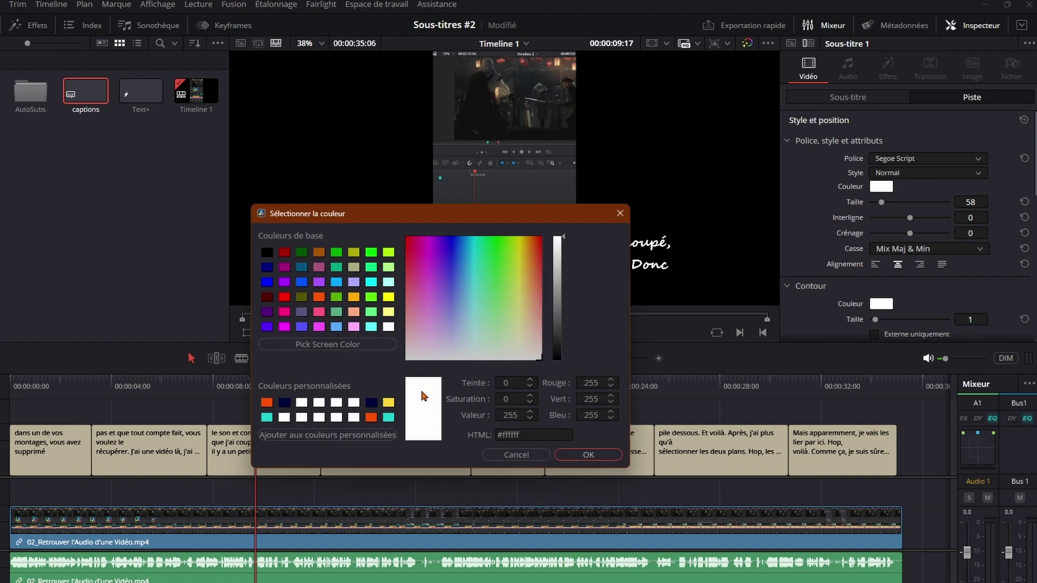
click(388, 403)
click(588, 455)
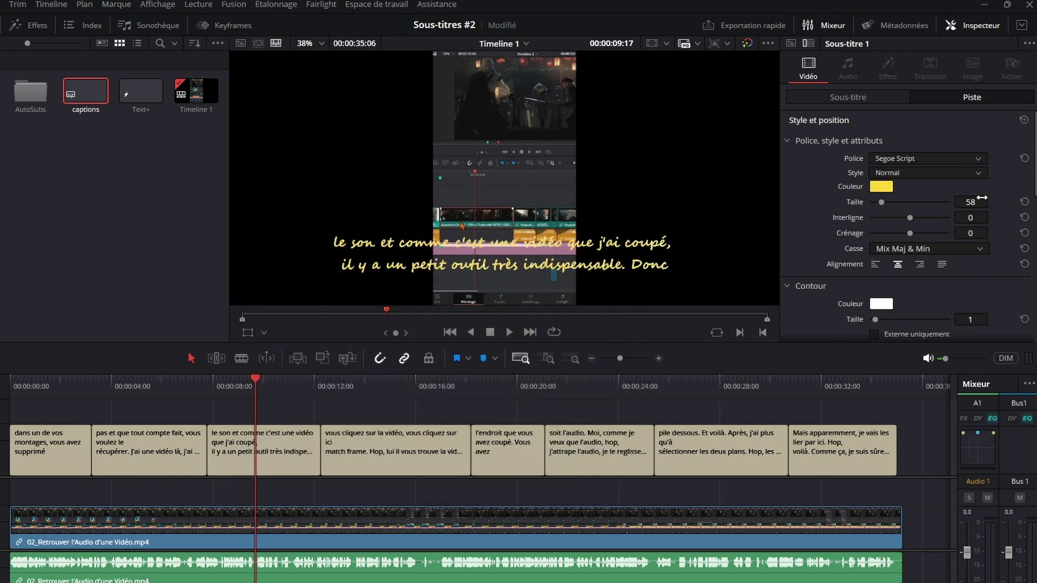
drag(971, 202, 992, 201)
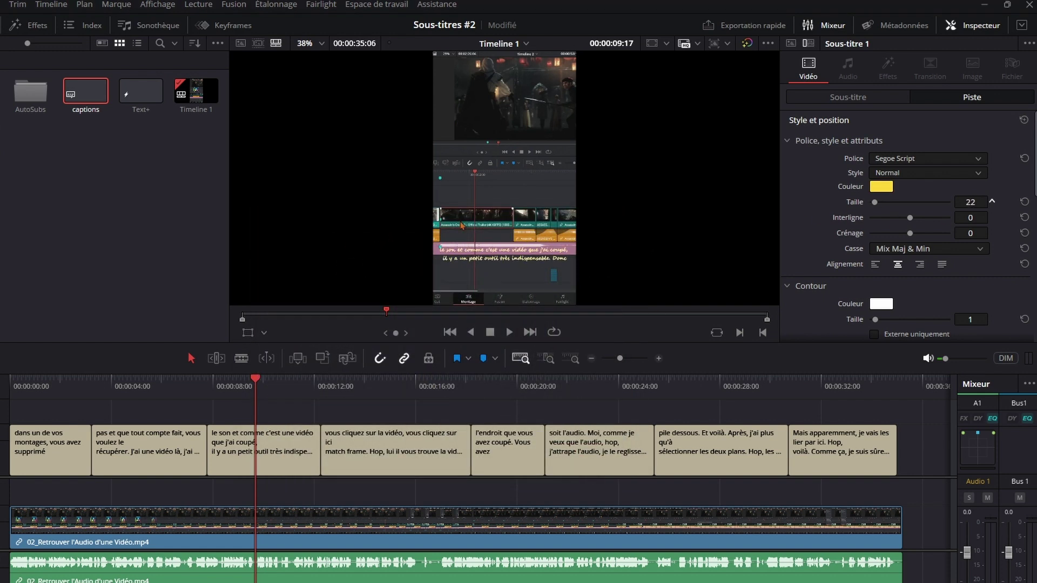
scroll(960, 198, down, 3)
drag(971, 228, 992, 228)
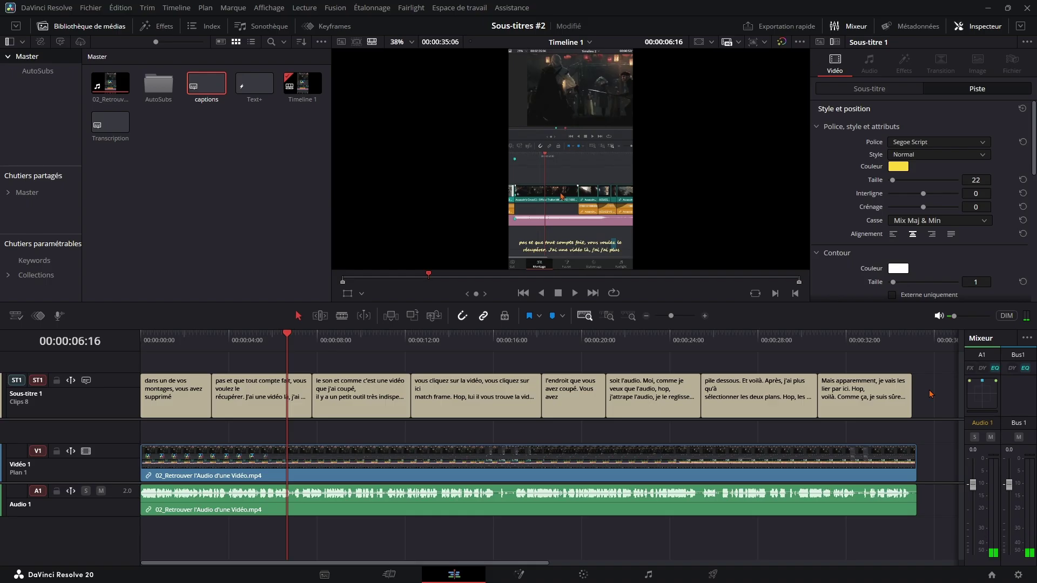
- Replace the captions track with the Transcription subtitles at the timeline start and preview them
right_click(103, 406)
click(135, 448)
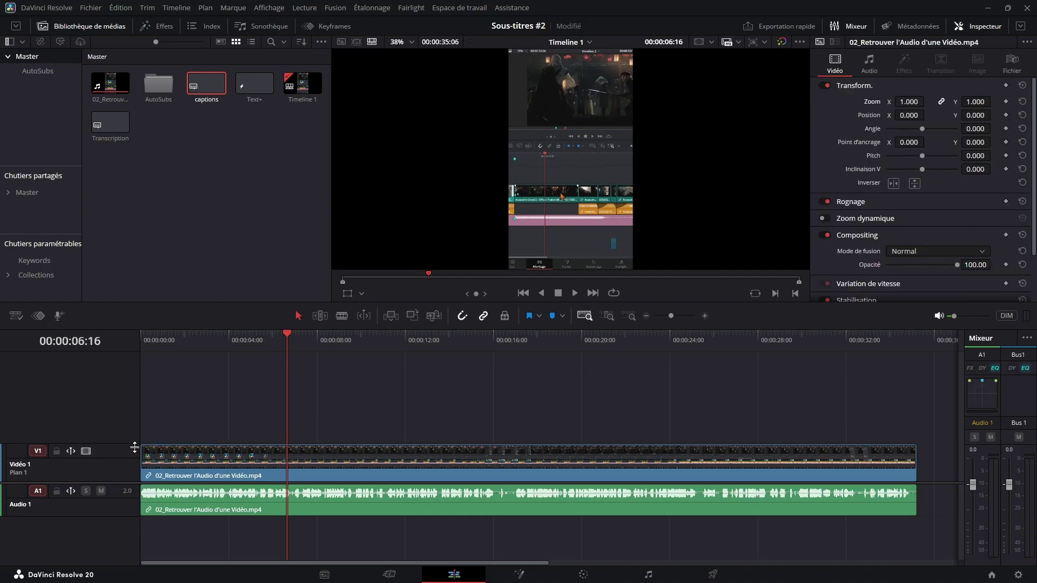
click(185, 185)
click(110, 120)
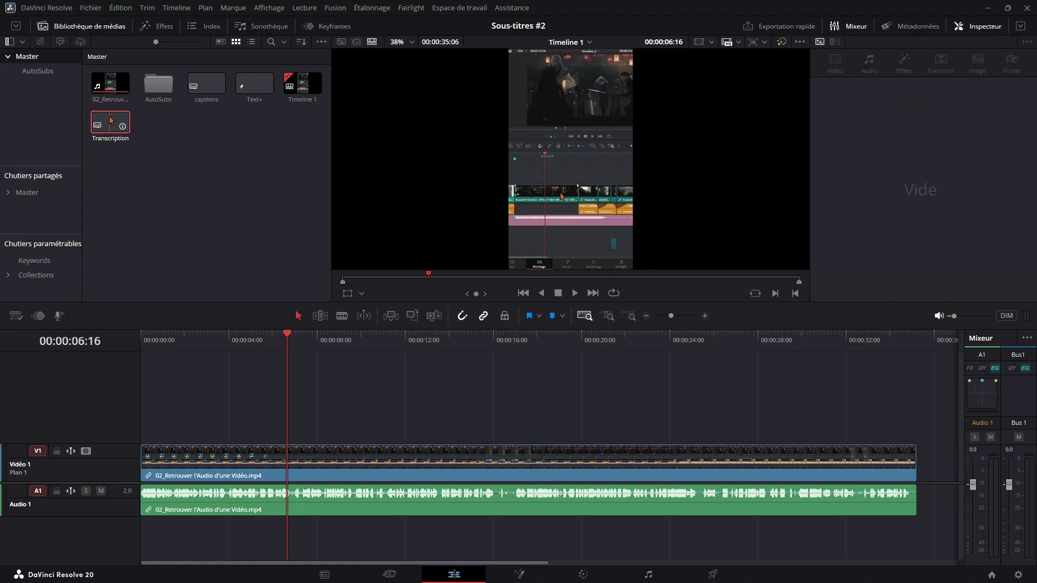
drag(114, 142, 169, 388)
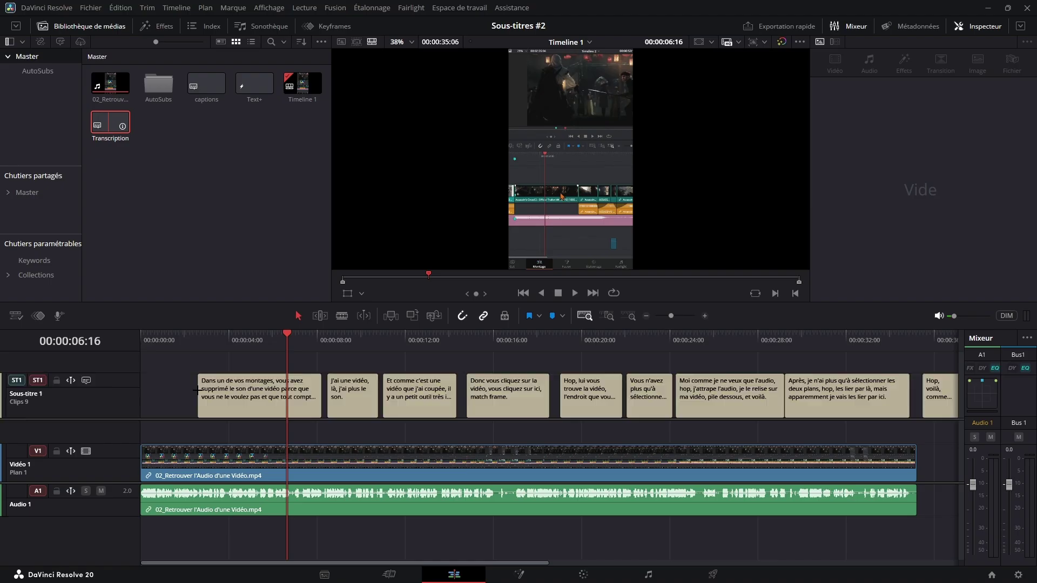
drag(240, 355, 138, 336)
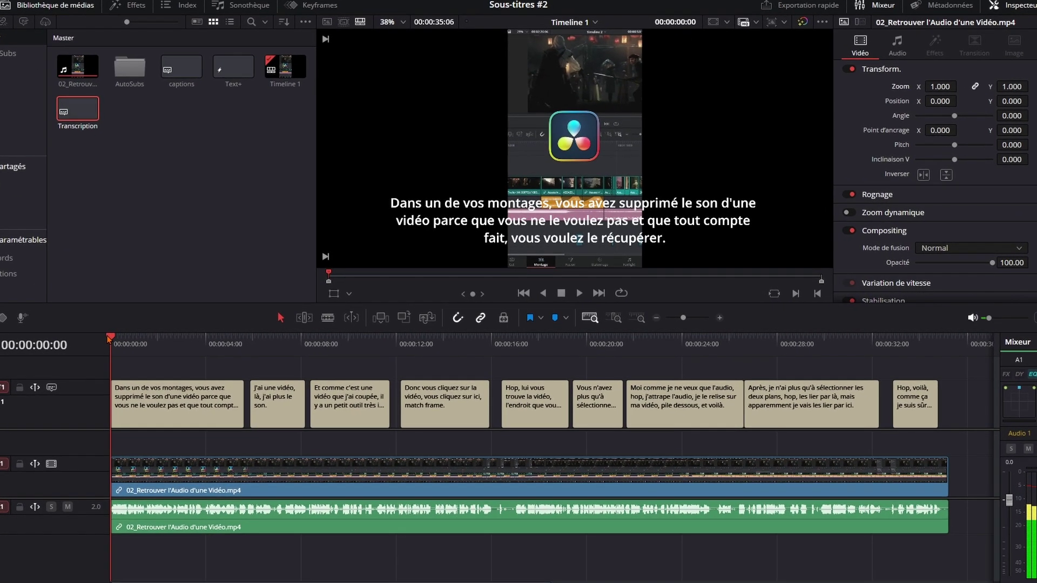
mouse_move(109, 339)
mouse_down()
mouse_move(570, 355)
mouse_move(688, 344)
mouse_up()
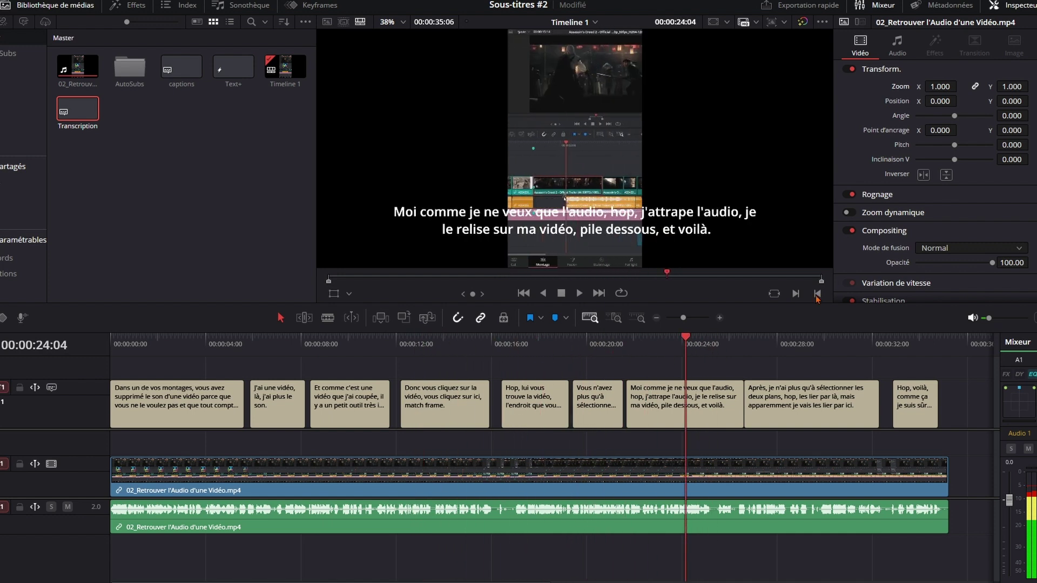
- Shrink the subtitle text slightly and colour it custom yellow
click(808, 195)
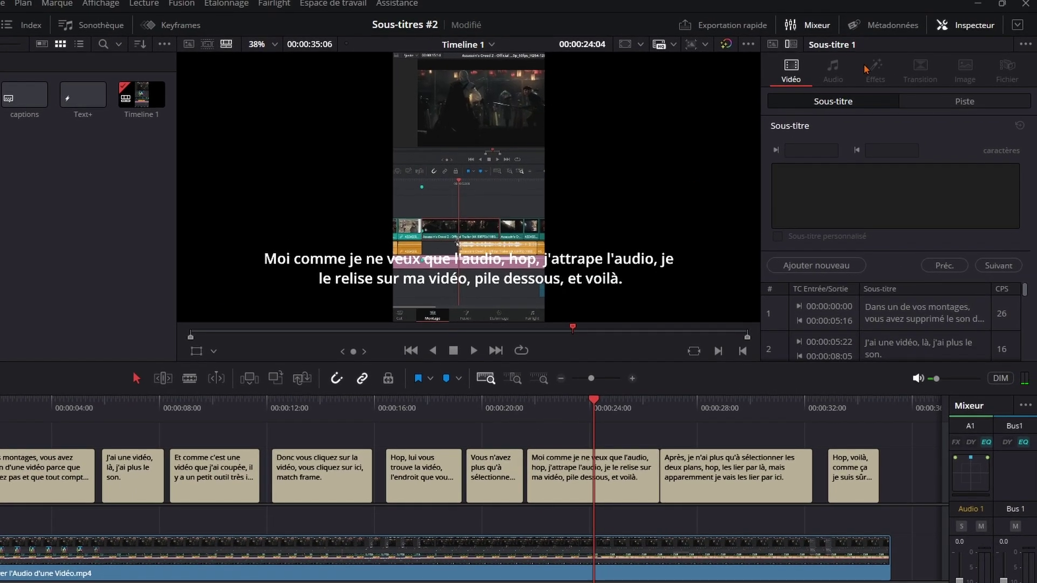
click(965, 101)
drag(964, 213, 943, 189)
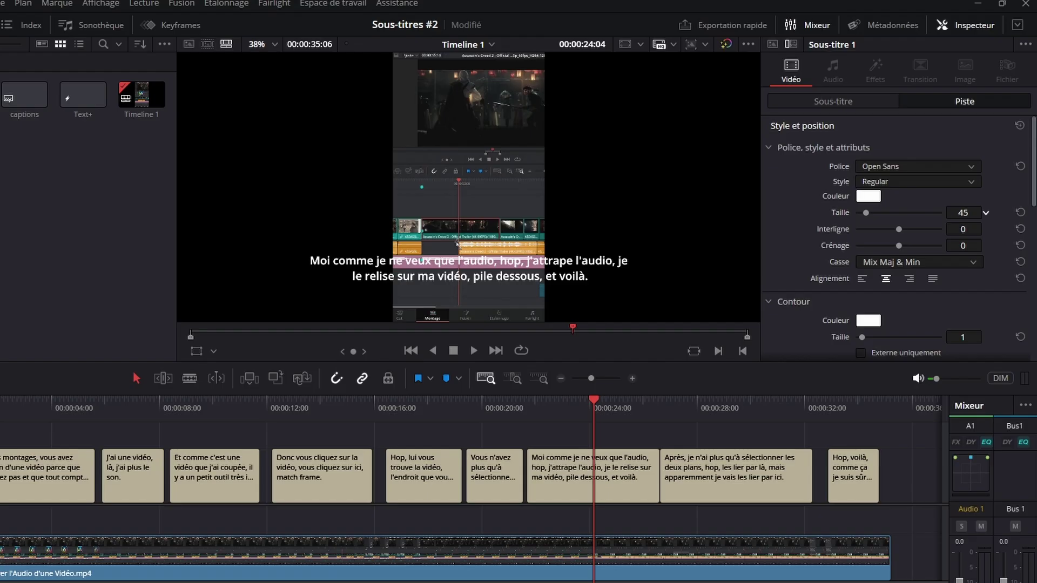
click(929, 170)
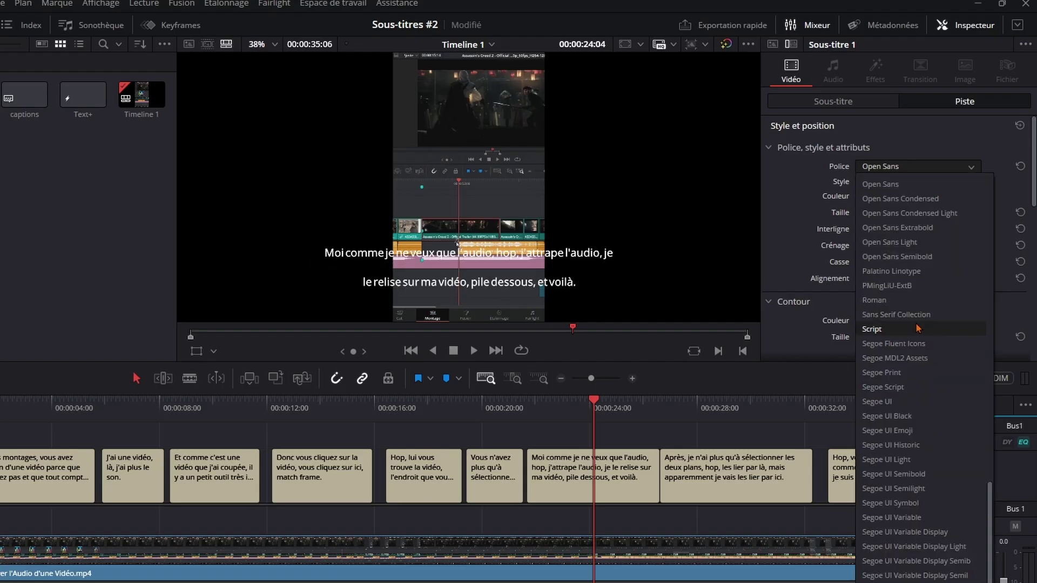
click(897, 242)
click(868, 196)
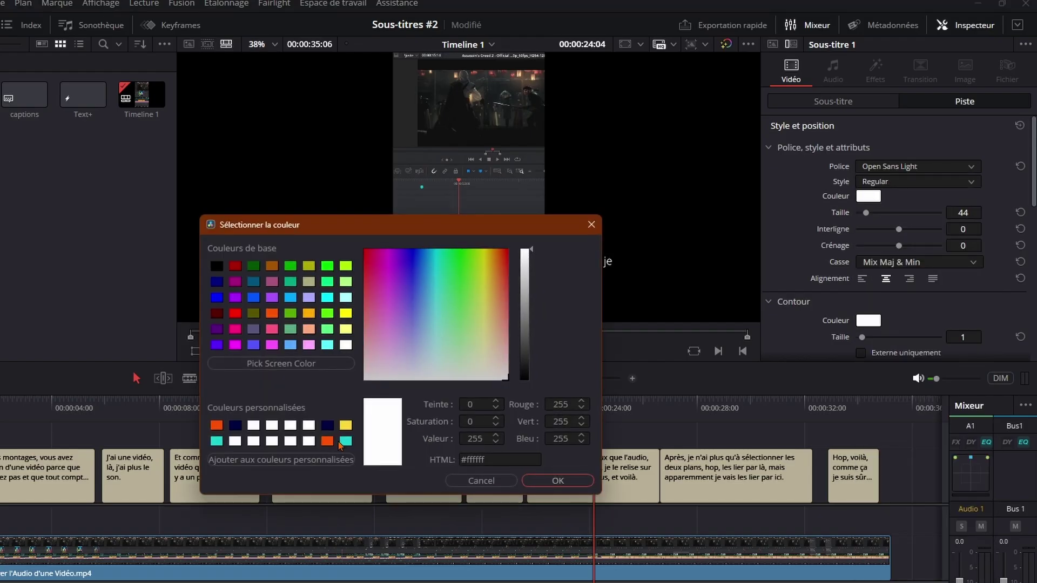
click(351, 429)
click(561, 485)
scroll(791, 236, down, 2)
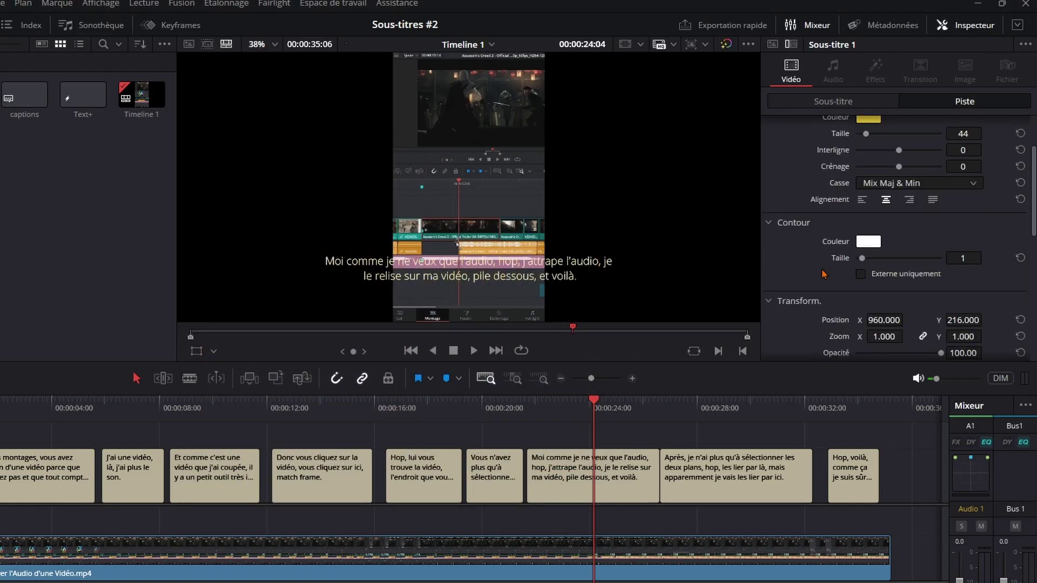
scroll(896, 244, up, 2)
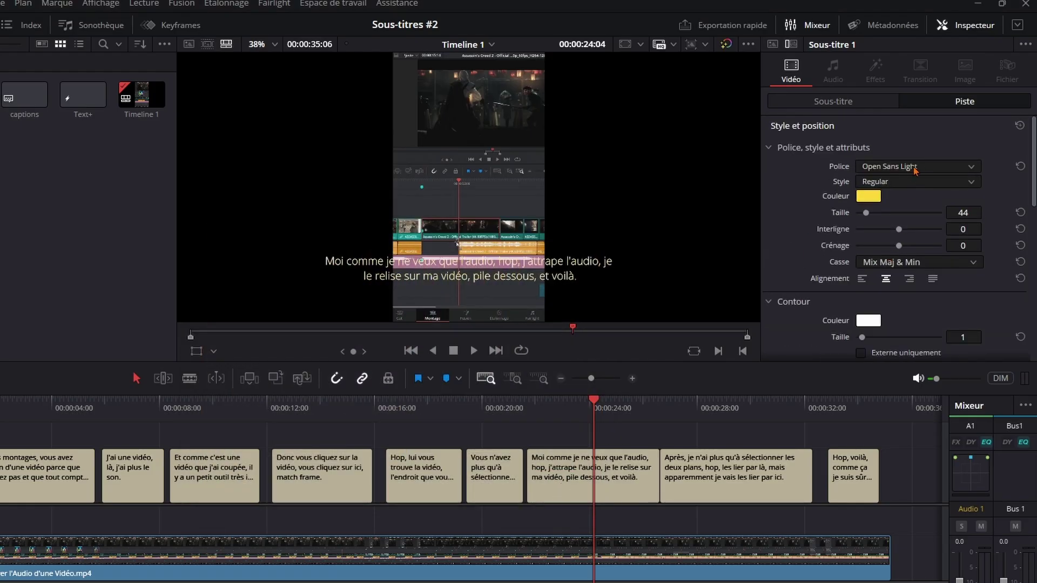
- Switch the font to Open Sans Extrabold and add a thicker black outline
click(915, 169)
click(909, 229)
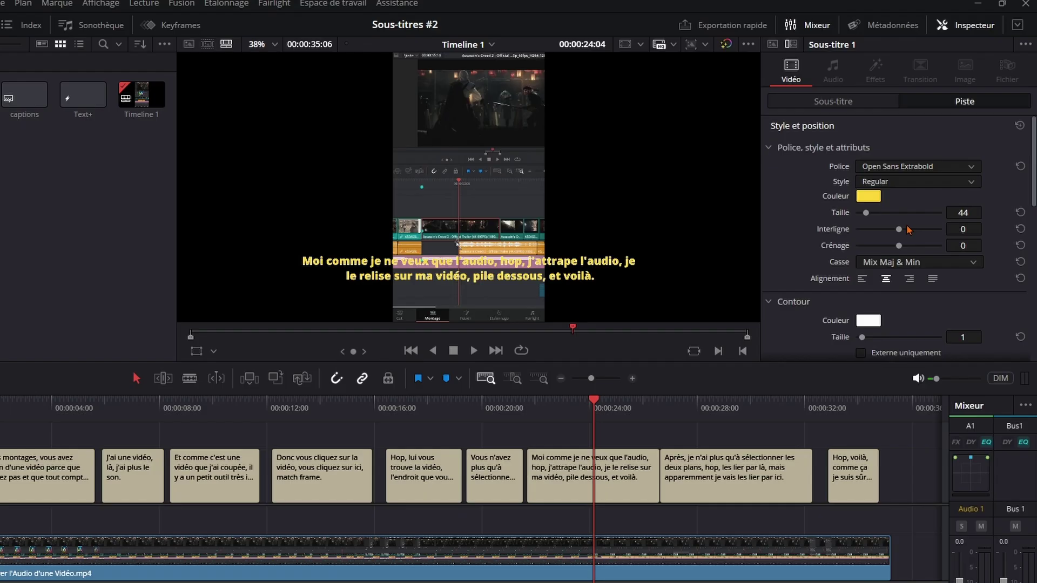
scroll(786, 227, down, 2)
click(868, 281)
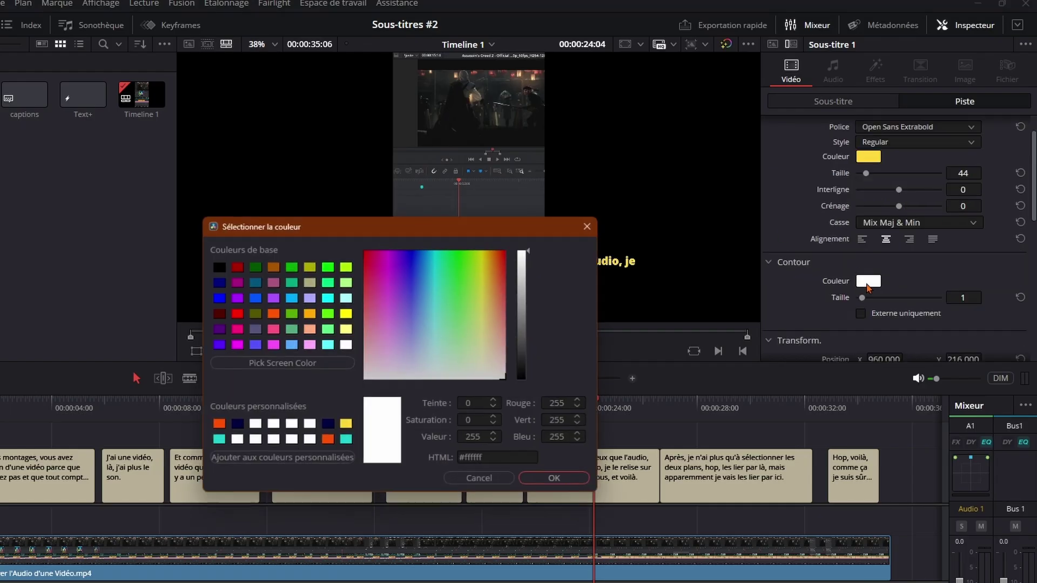
click(524, 380)
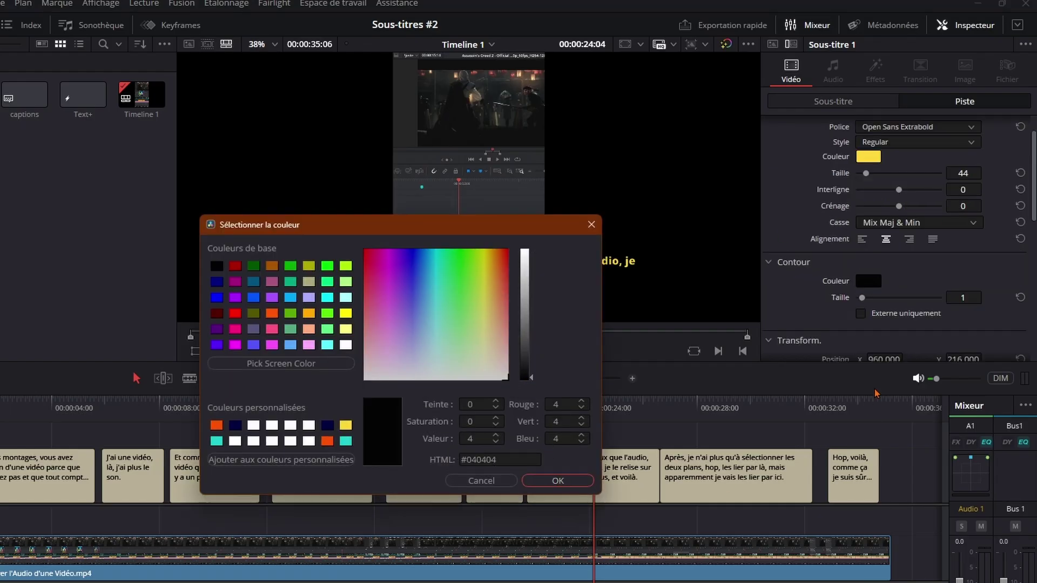
click(558, 480)
mouse_move(862, 298)
mouse_down()
mouse_move(925, 297)
mouse_move(883, 298)
mouse_up()
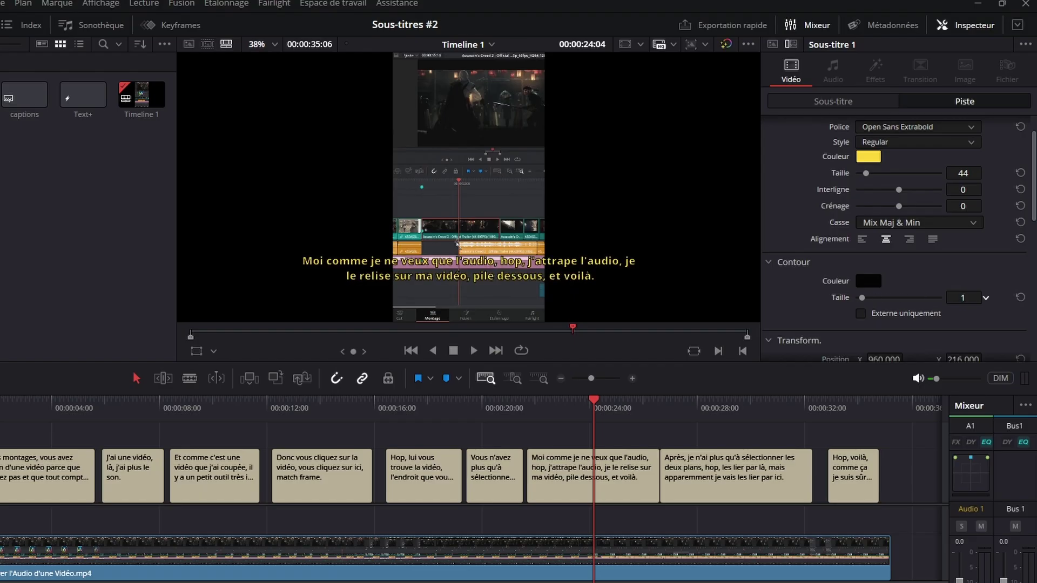
scroll(812, 221, down, 4)
- Offset the drop shadow sideways and turn on the subtitle background box
drag(881, 258, 904, 256)
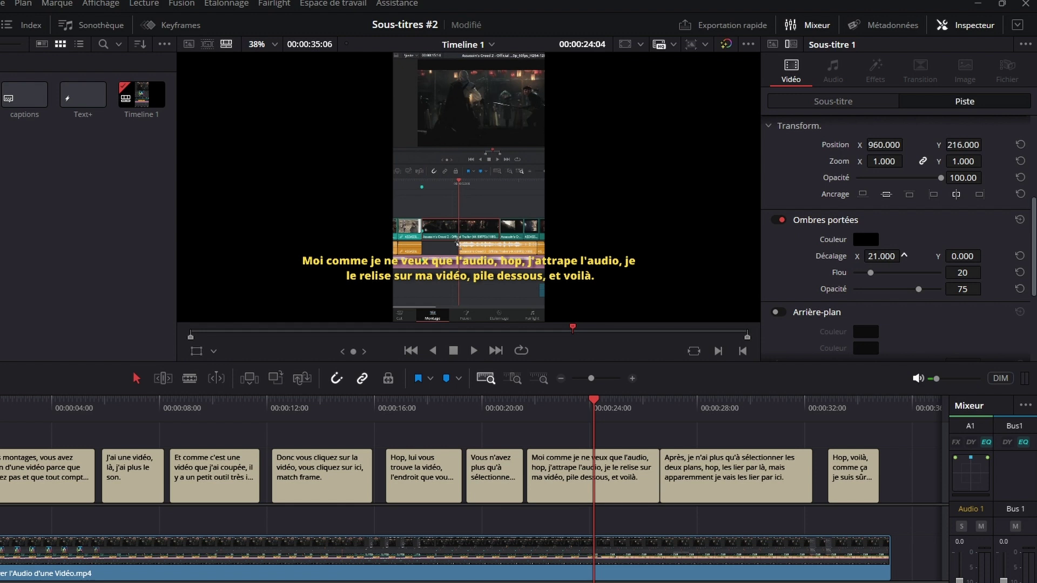
click(778, 312)
scroll(799, 324, down, 2)
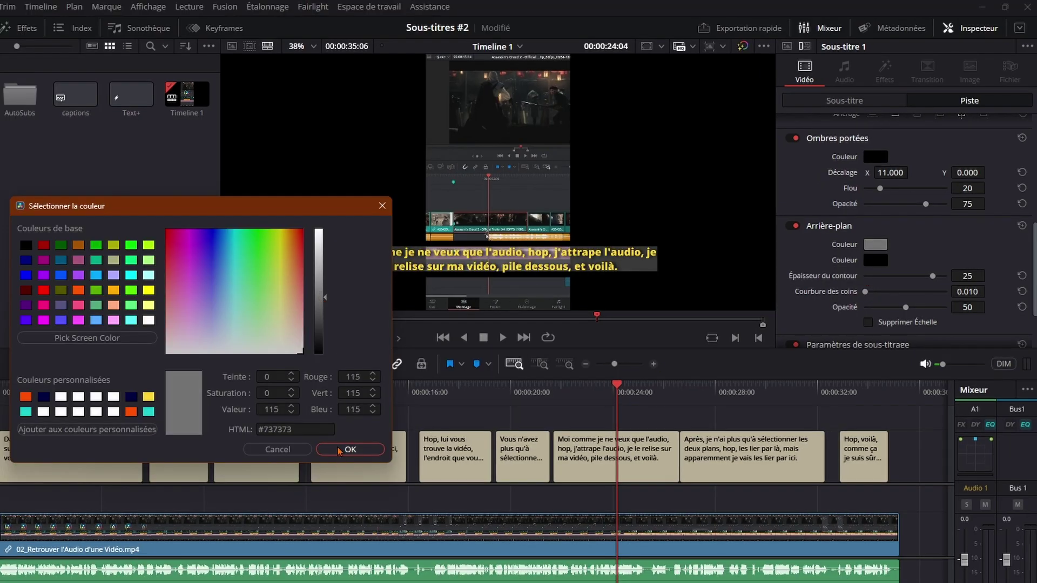
- Make the background grey with a bright blue border and reduce text size to 19
click(339, 451)
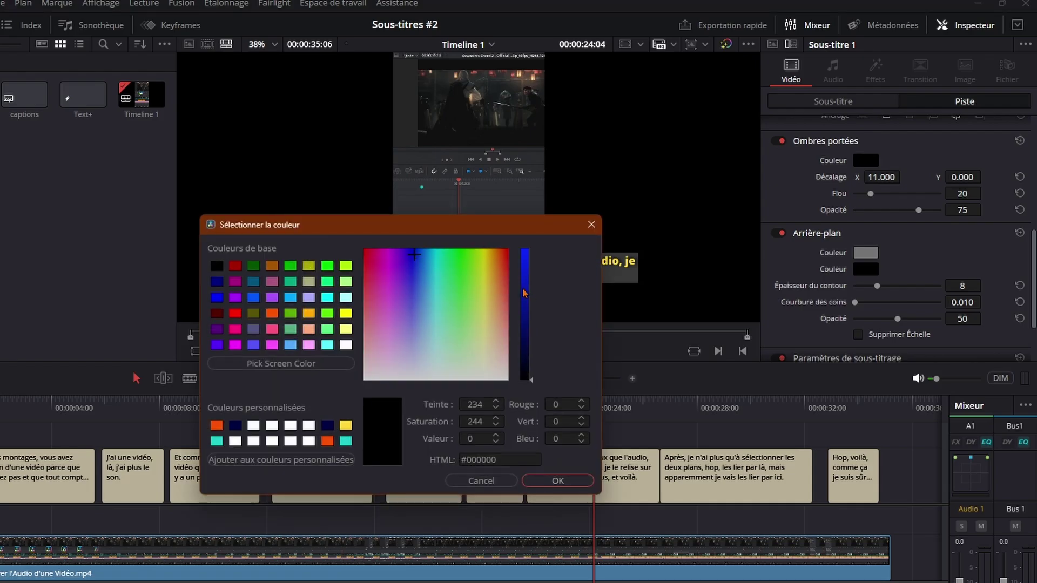
drag(525, 293, 527, 263)
click(574, 480)
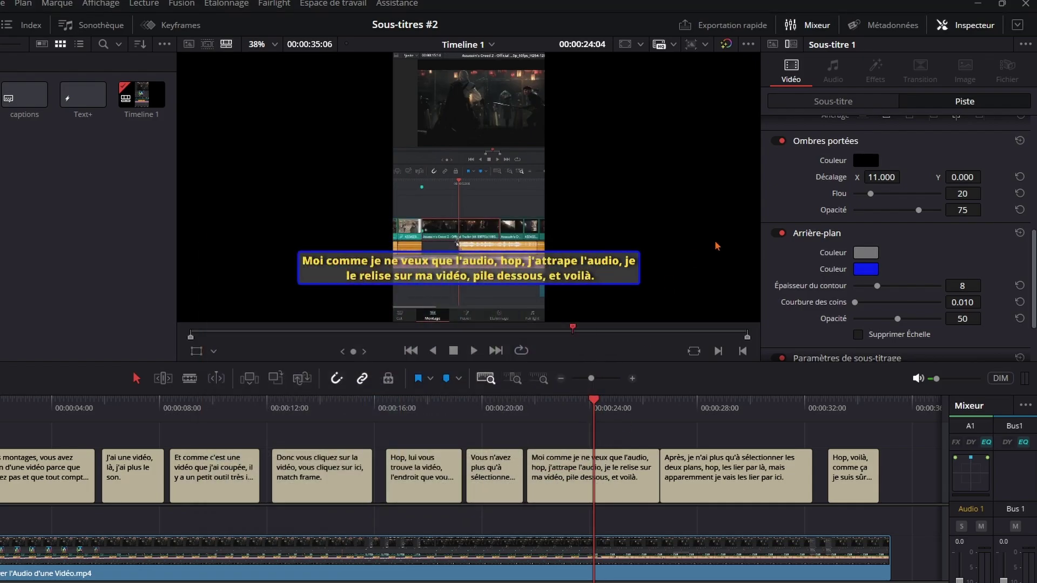
scroll(948, 248, up, 10)
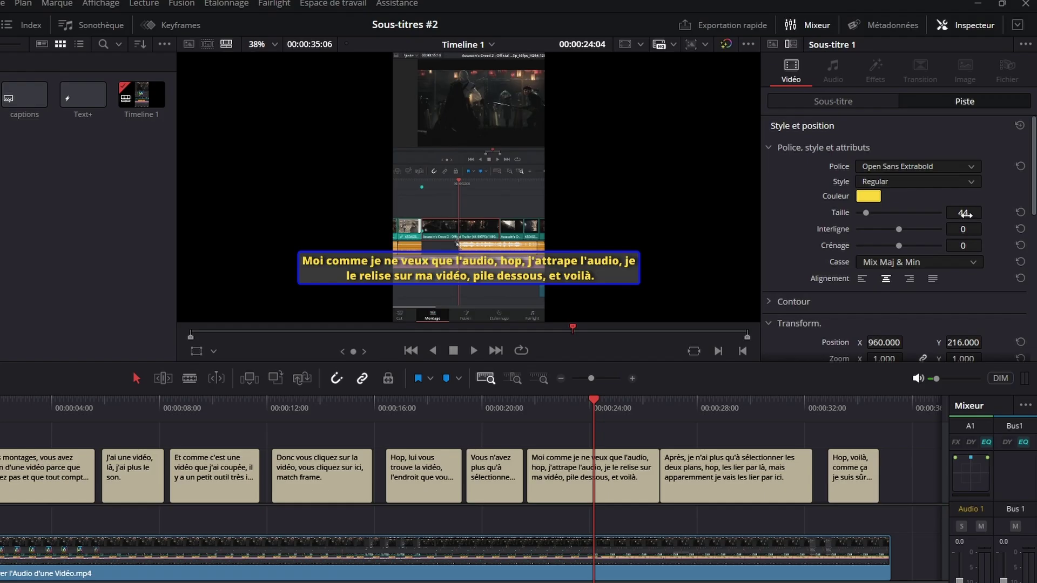
drag(966, 214, 940, 213)
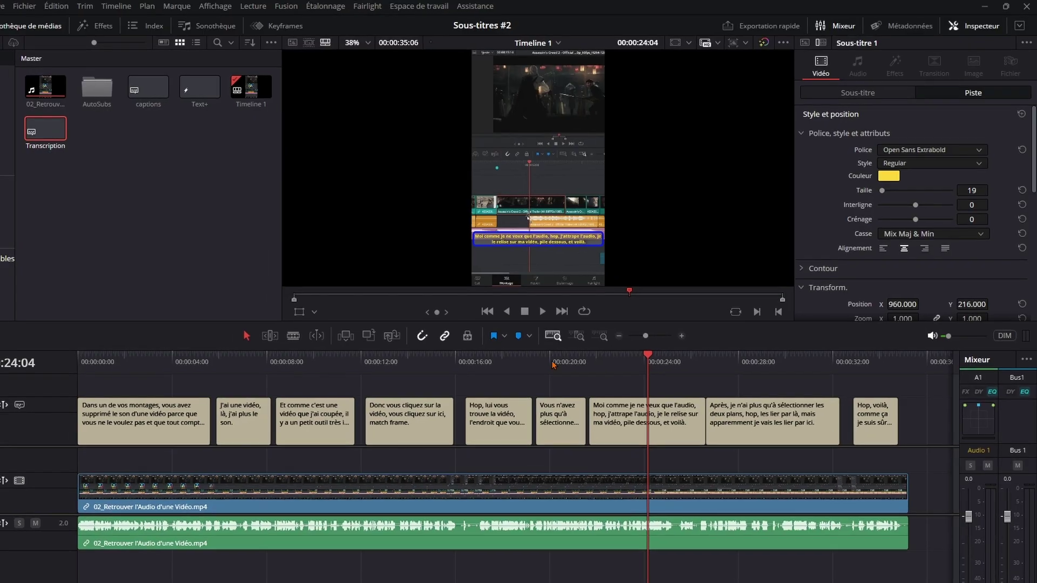
- Preview the subtitles from about 20 seconds onward, then return to 'Hop, lui vous trouve la vidéo'
click(508, 384)
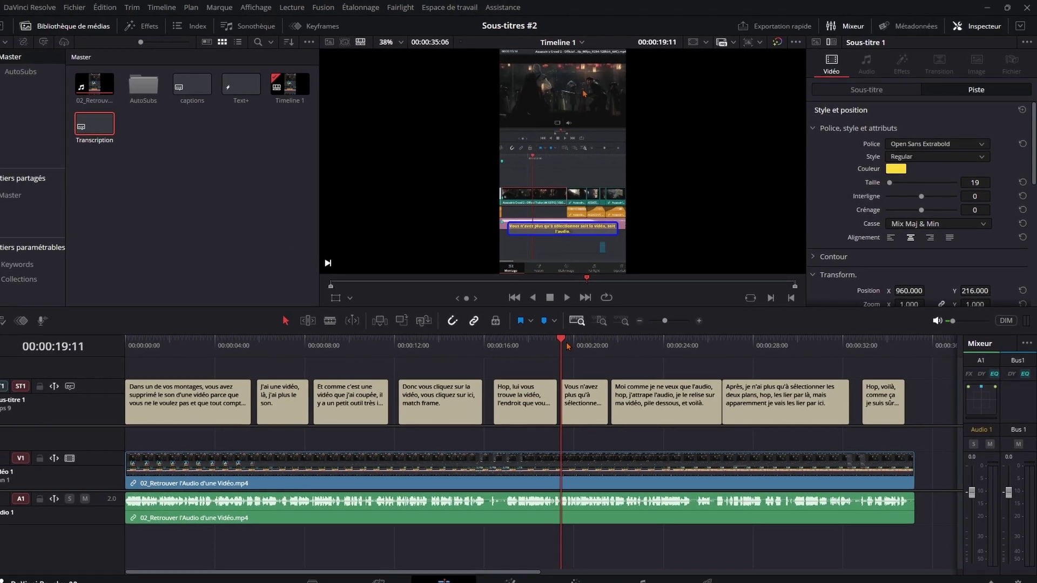
click(588, 346)
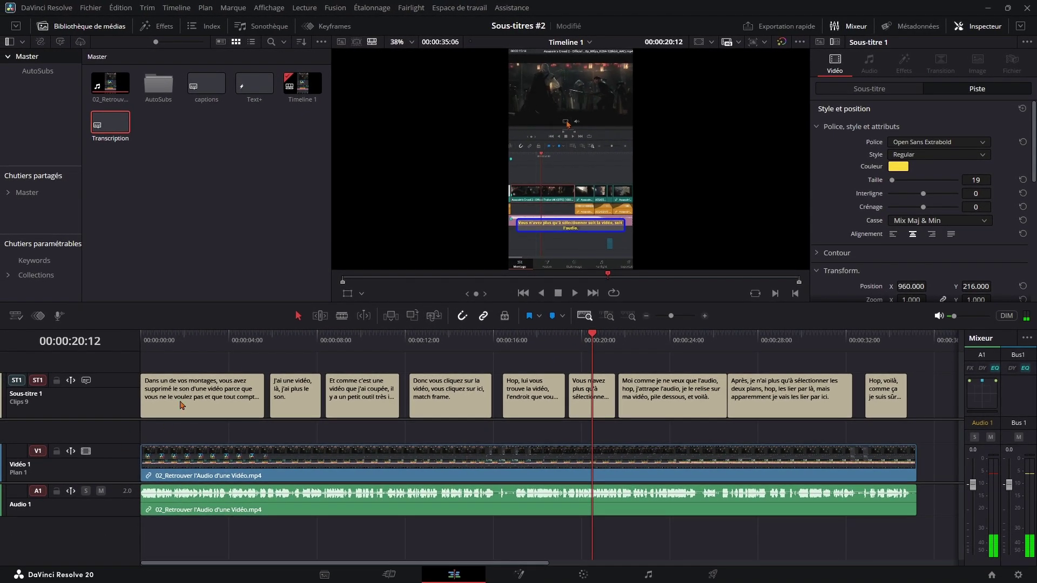
drag(660, 340, 701, 342)
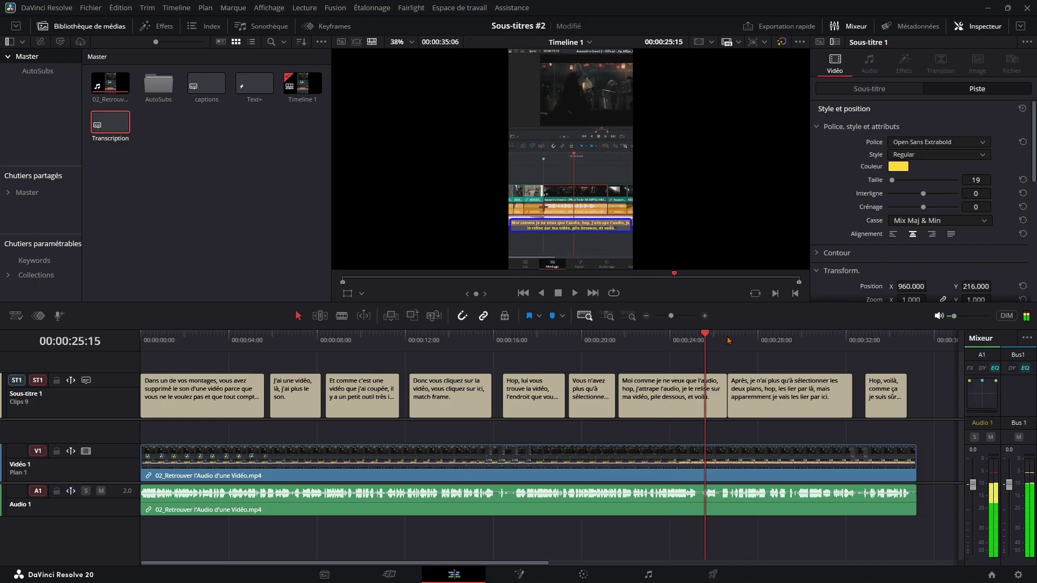
drag(701, 342, 794, 340)
drag(518, 340, 535, 340)
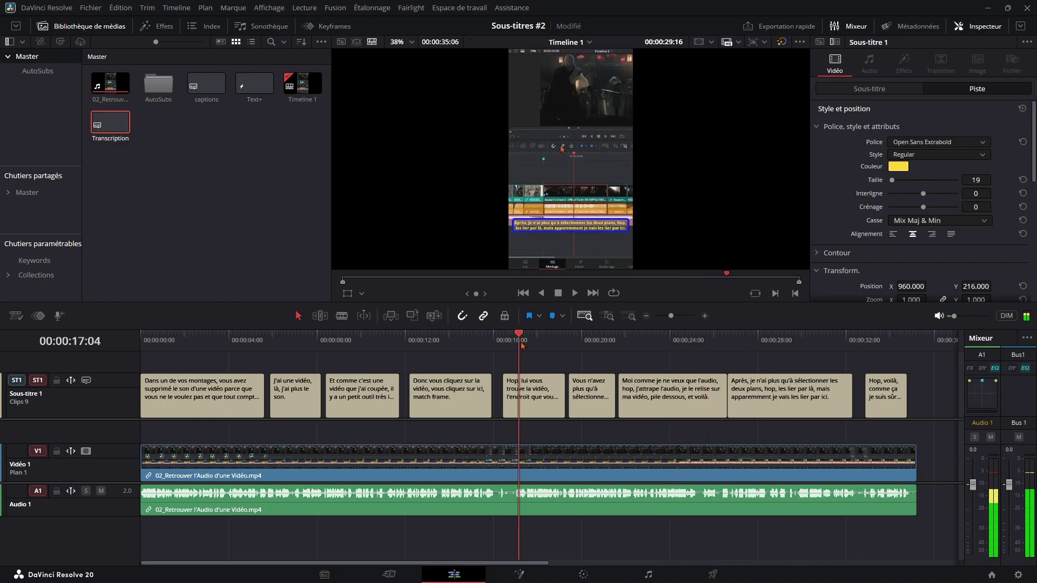
- Bring Taille back to 44 and preview 'Donc vous cliquez' back through to the first subtitle
scroll(994, 180, up, 6)
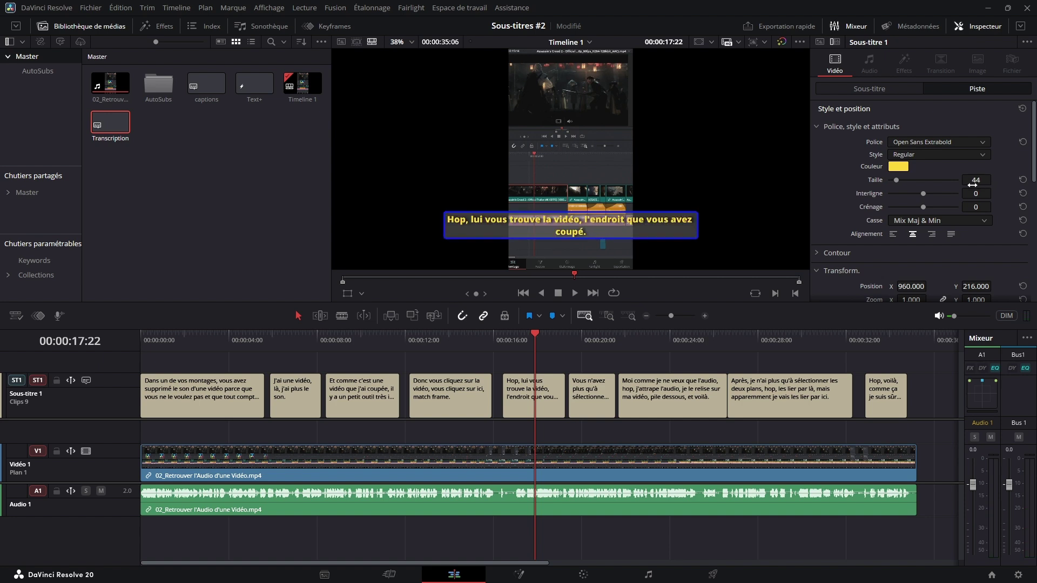
click(448, 341)
drag(438, 337, 353, 340)
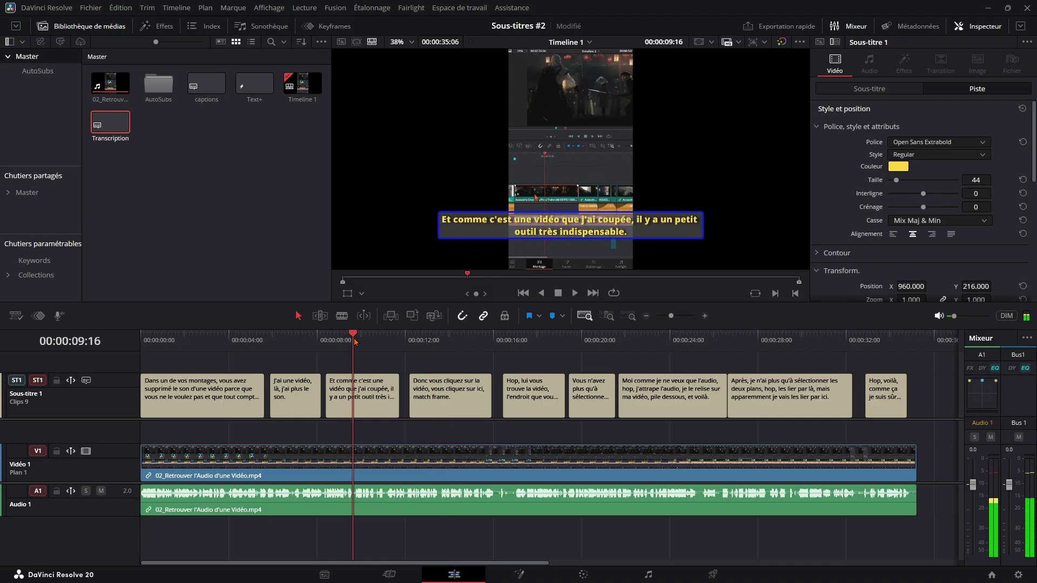
drag(287, 339, 295, 340)
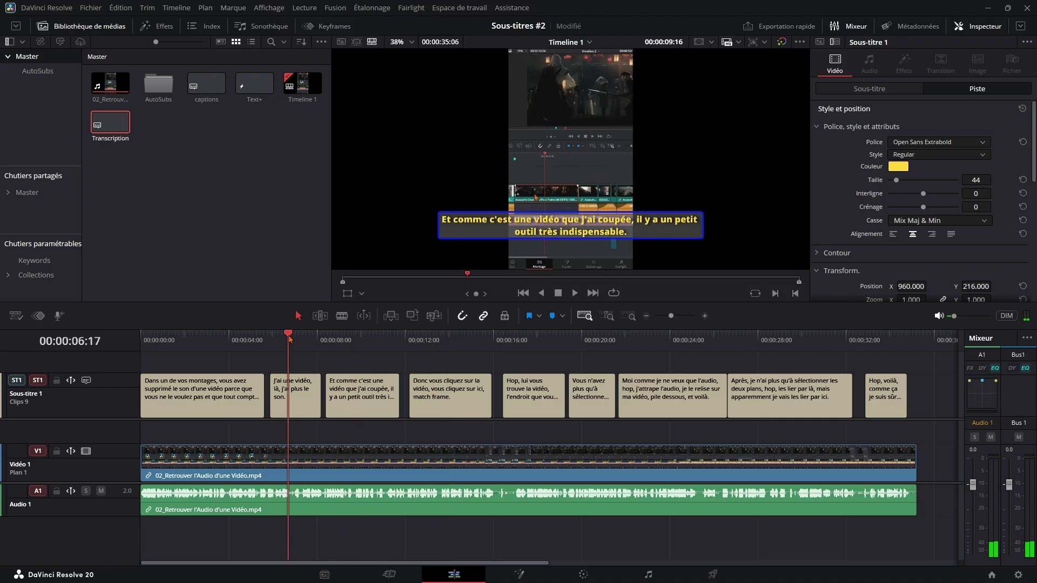
mouse_move(186, 340)
mouse_down()
mouse_move(215, 349)
mouse_move(206, 351)
mouse_up()
click(646, 341)
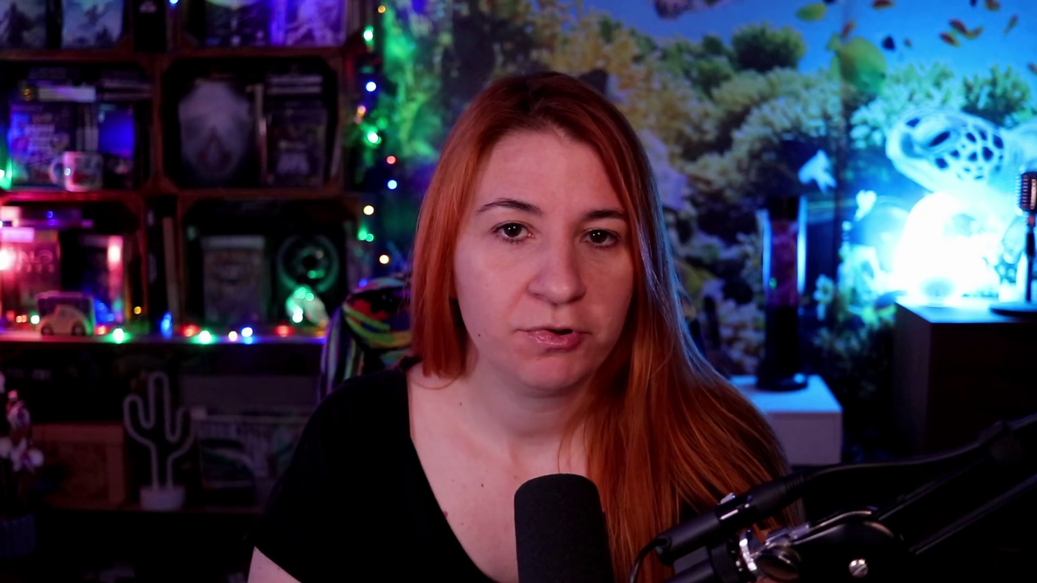